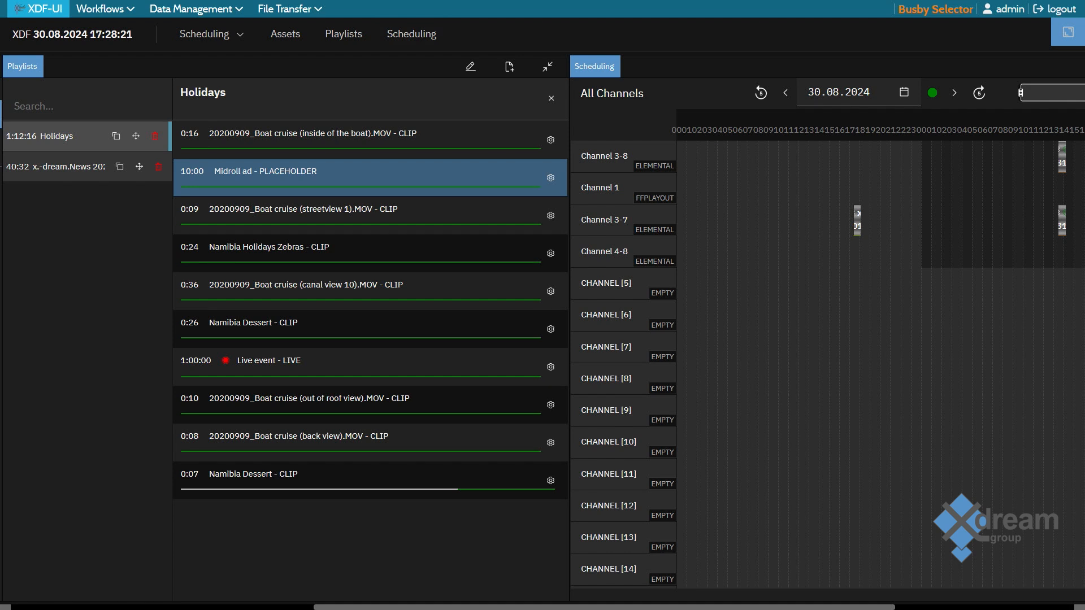
- Show only Channel 1 in the schedule and narrow its timeline to the hours from about 16 to 22
scroll(542, 327, right, 6)
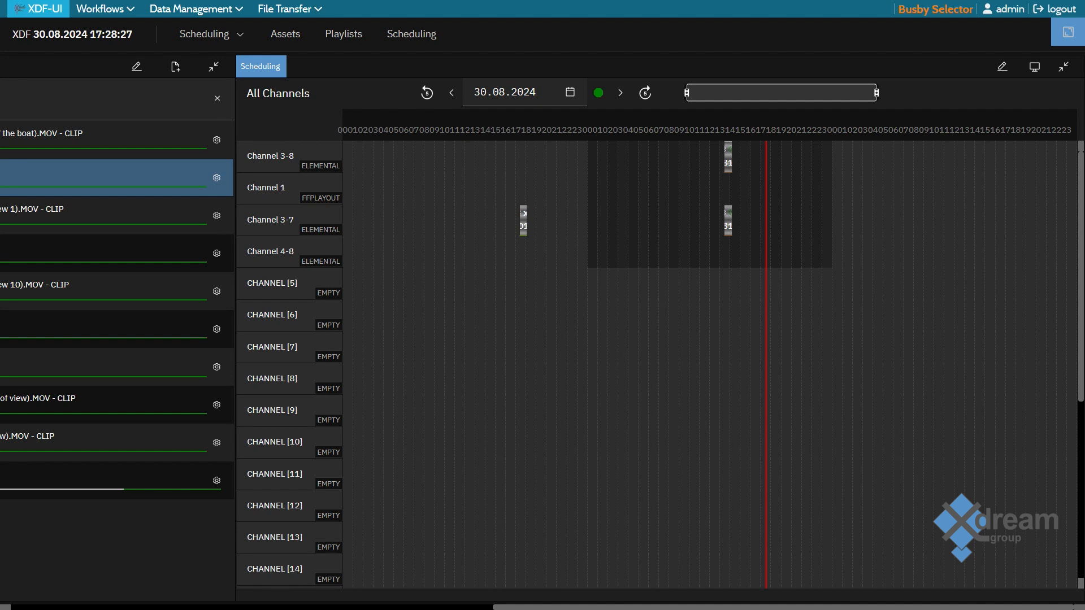
drag(686, 93, 726, 93)
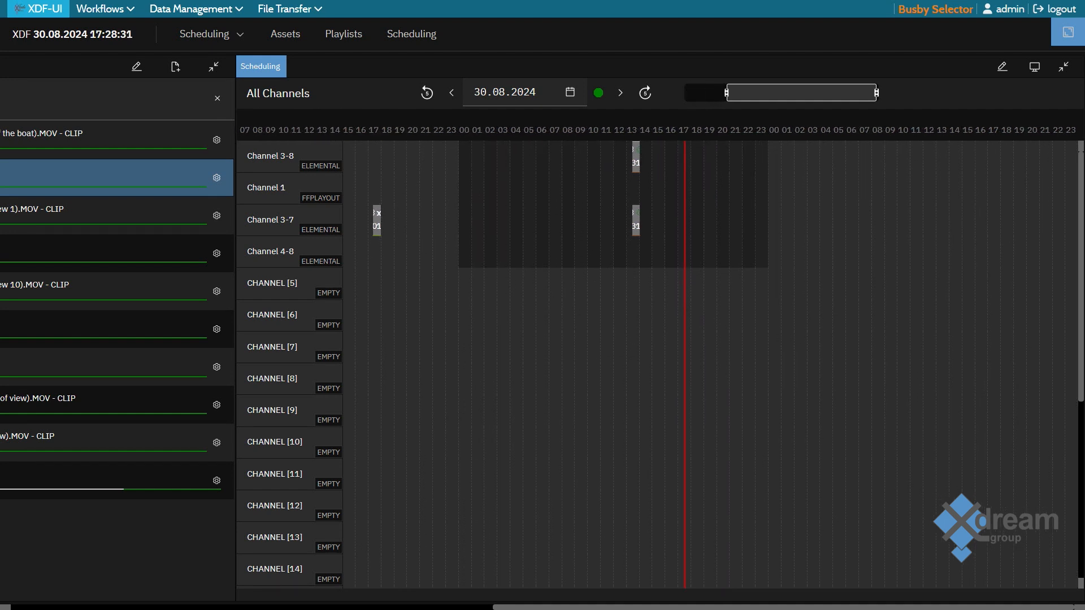
drag(877, 92, 792, 92)
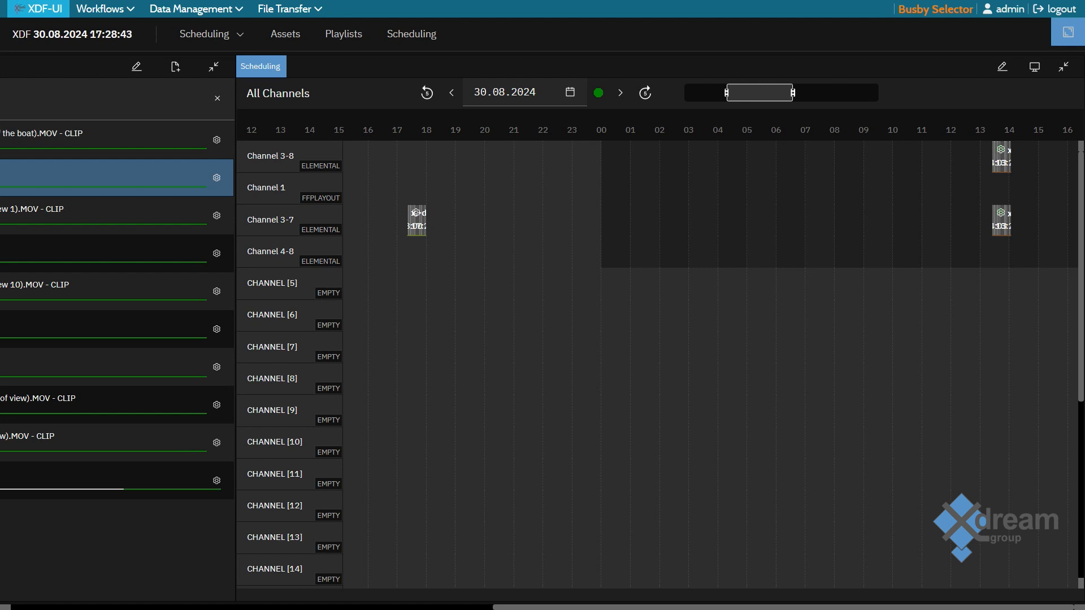
click(1035, 67)
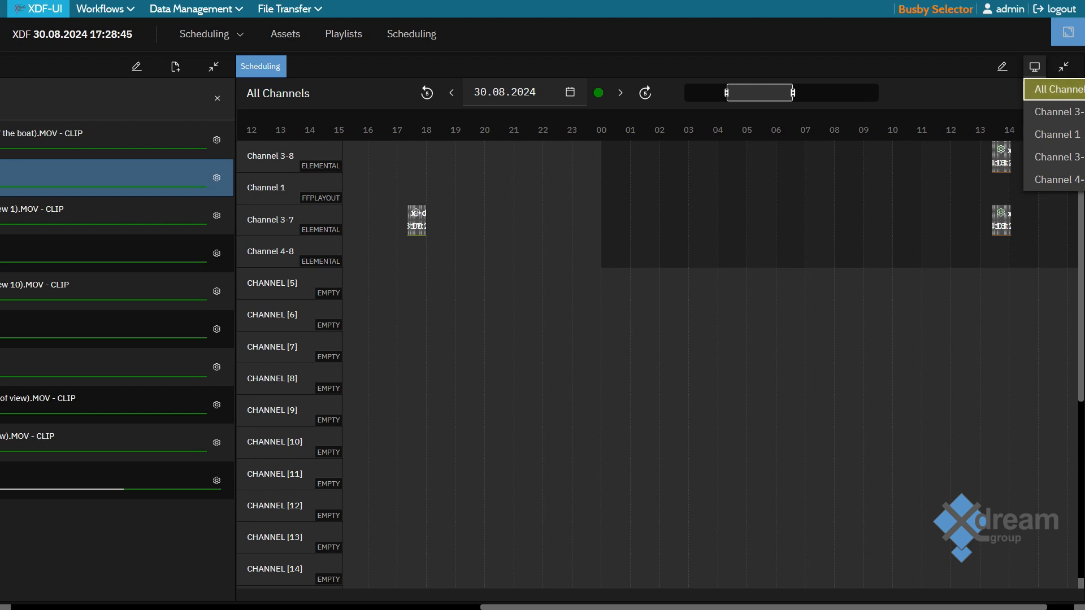
click(1055, 134)
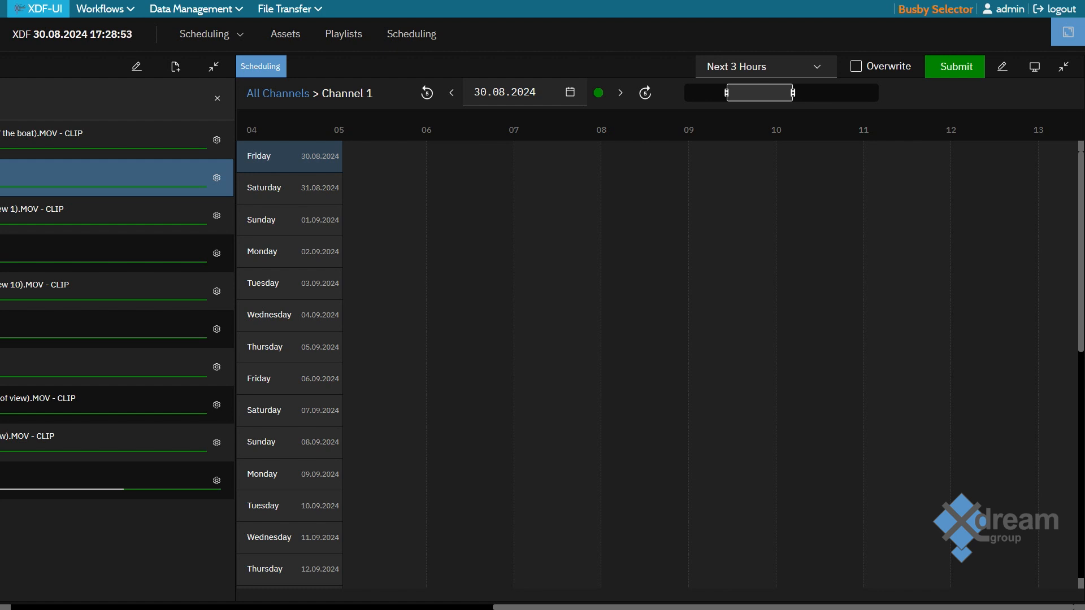
mouse_move(726, 93)
mouse_down()
mouse_move(686, 93)
mouse_move(741, 93)
mouse_up()
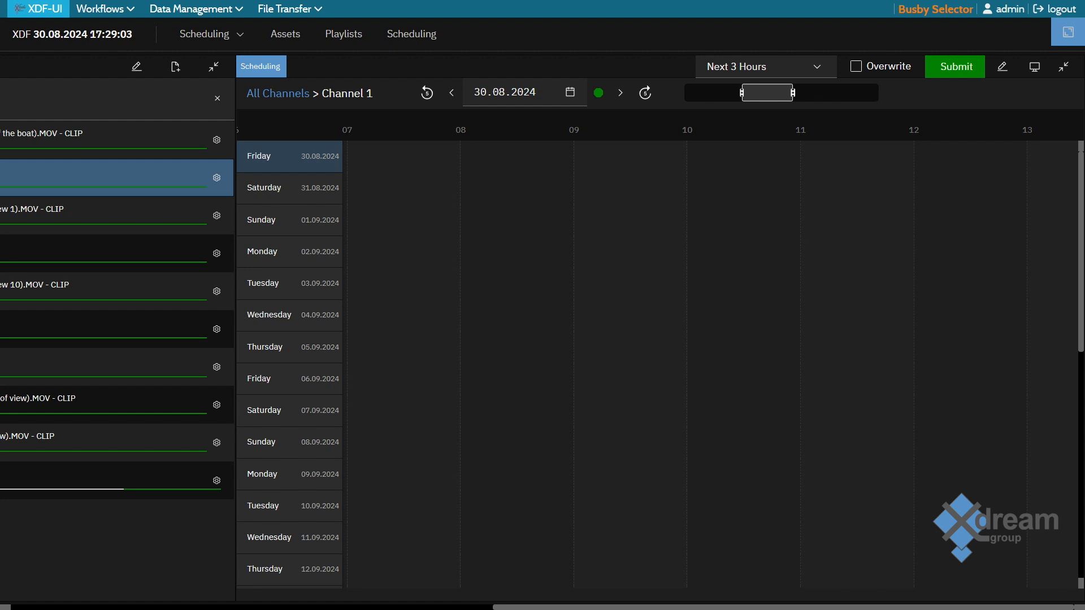
drag(767, 93, 841, 93)
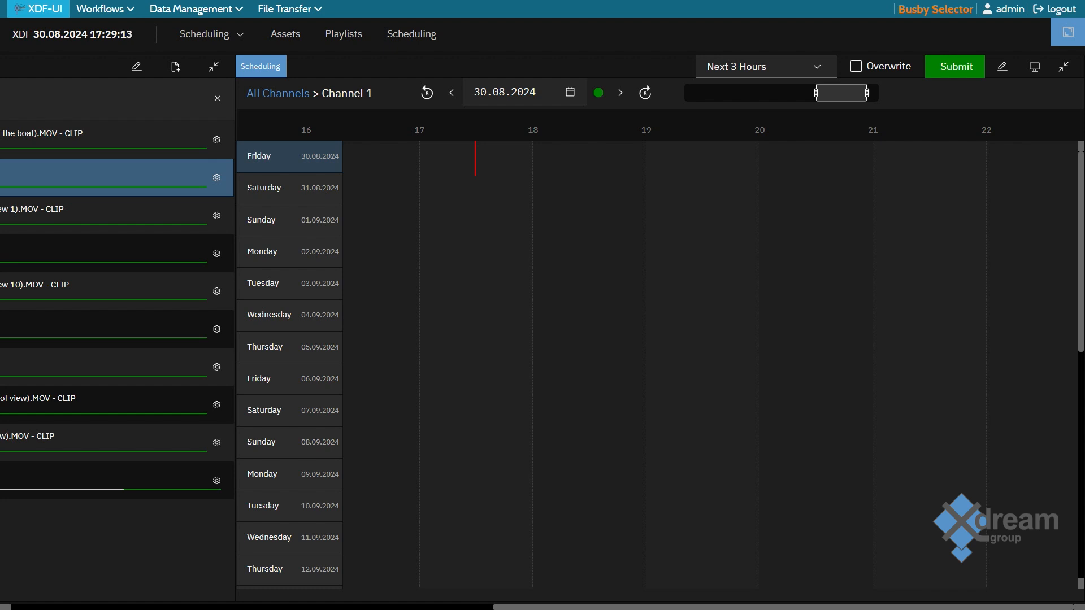
- Enable schedule editing and place the Holidays playlist at 17:32 and x.-dream.News 2023 at 18:45 on Channel 1 for Friday 30.08.2024
click(1001, 66)
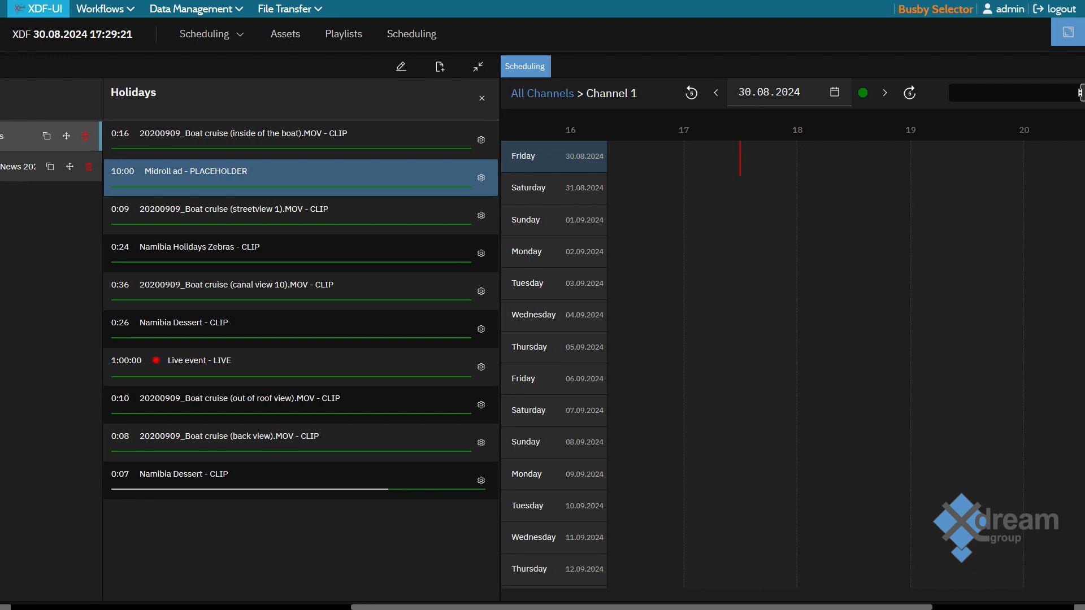
drag(66, 136, 791, 167)
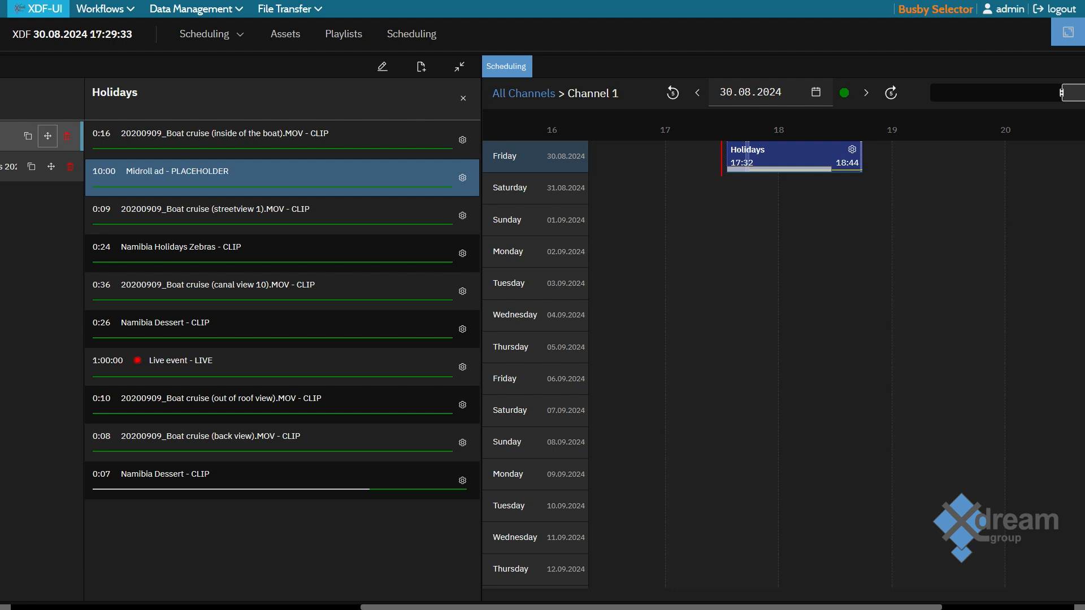
drag(50, 167, 812, 158)
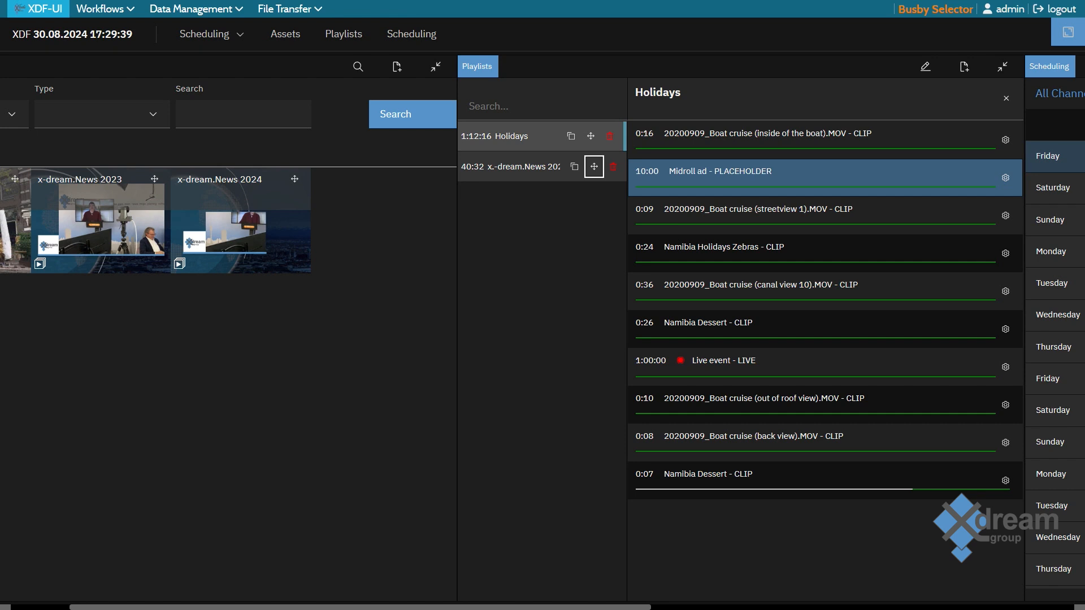
drag(396, 608, 656, 607)
drag(109, 166, 962, 156)
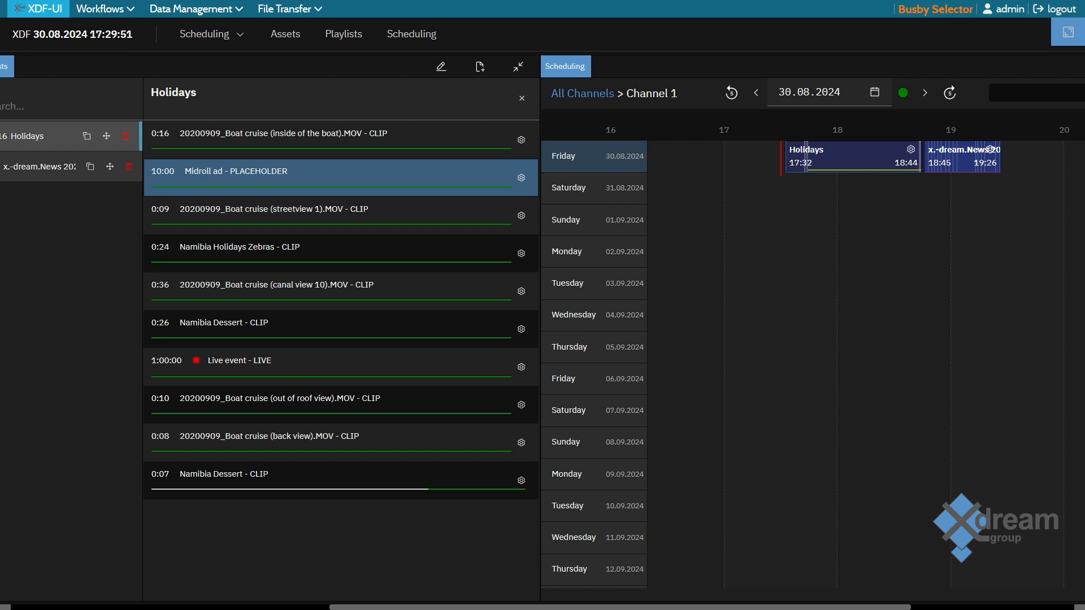
- Create a new event on Channel 1 for Friday 30.08.2024 from 19:30 to 20:00, after the news playlist
scroll(543, 327, right, 4)
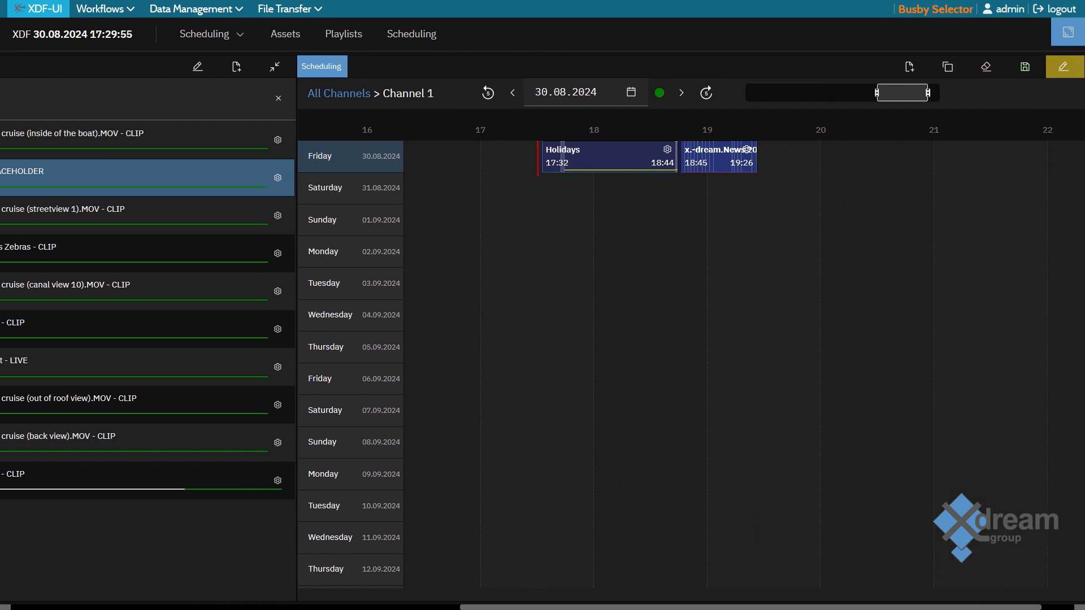
scroll(542, 327, right, 1)
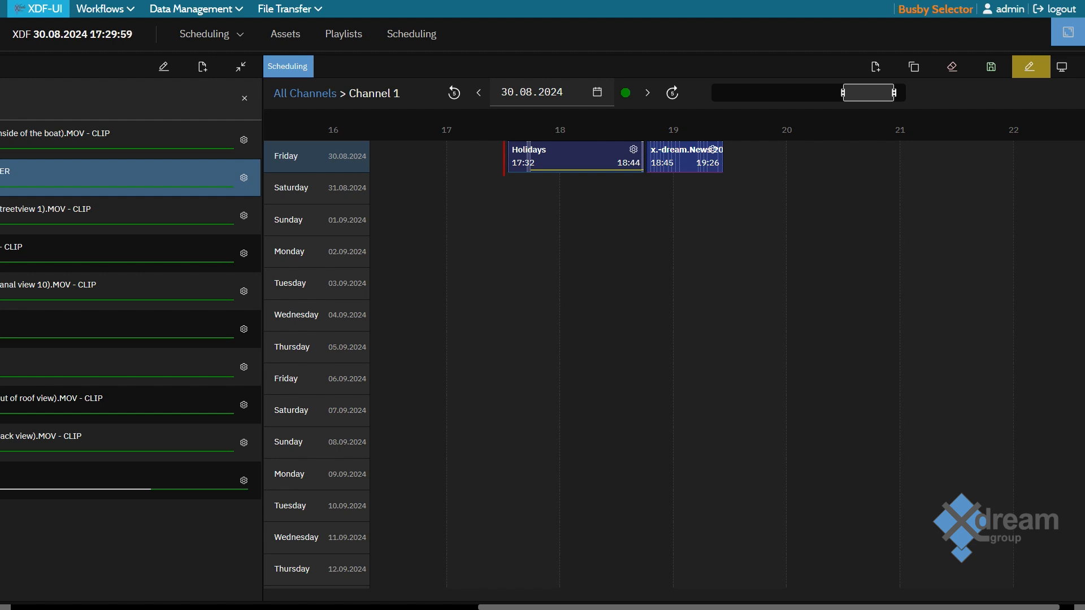
scroll(542, 327, right, 1)
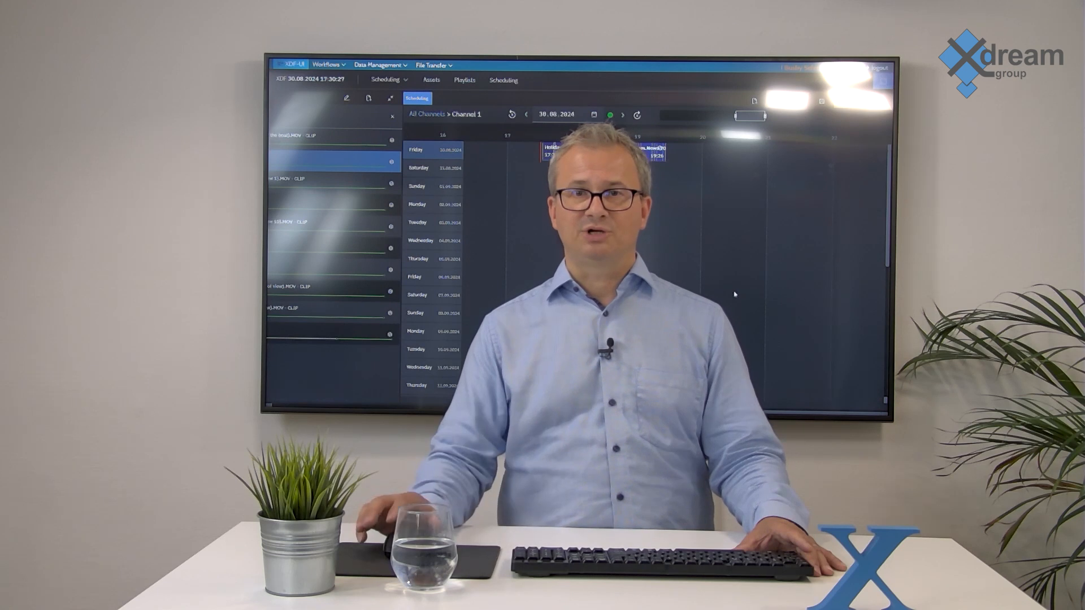
click(753, 103)
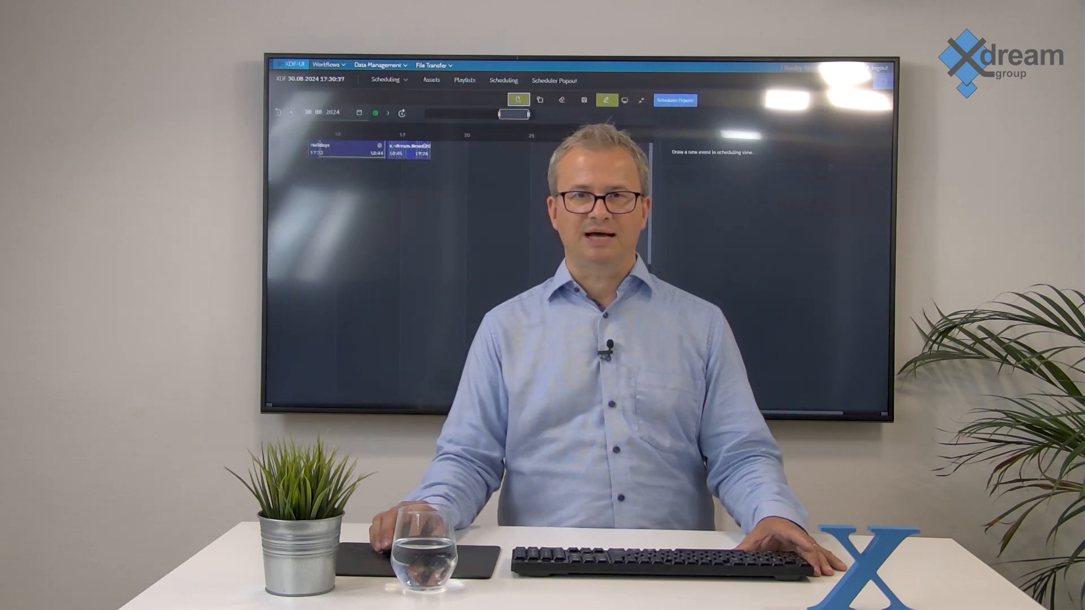
mouse_move(424, 149)
mouse_down()
mouse_move(477, 162)
mouse_move(454, 161)
mouse_up()
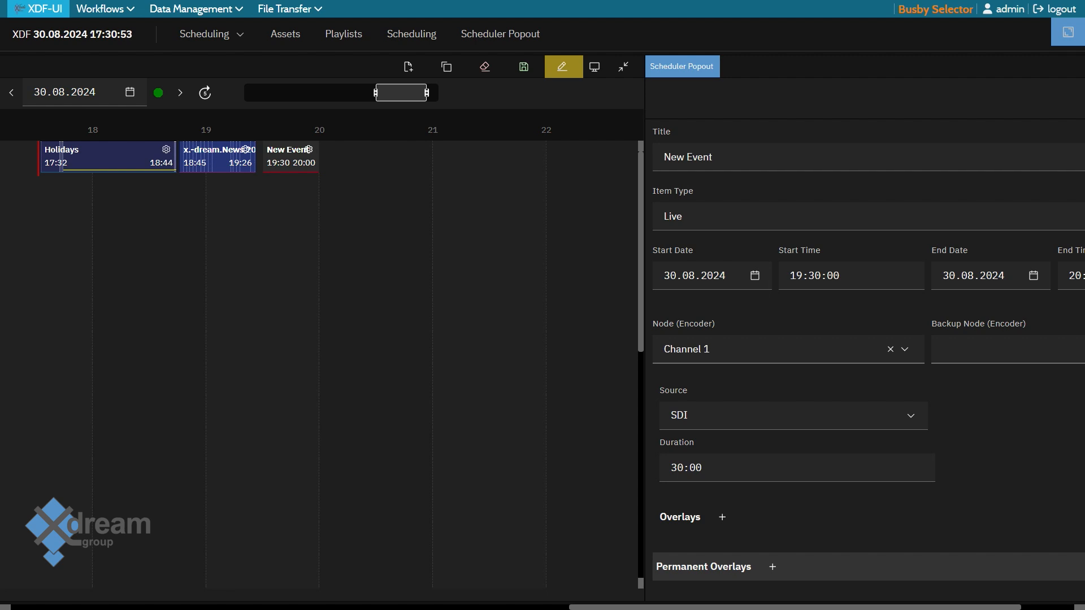
- Switch the new event's item type to Asset and look over the fields offered for it
scroll(543, 332, right, 2)
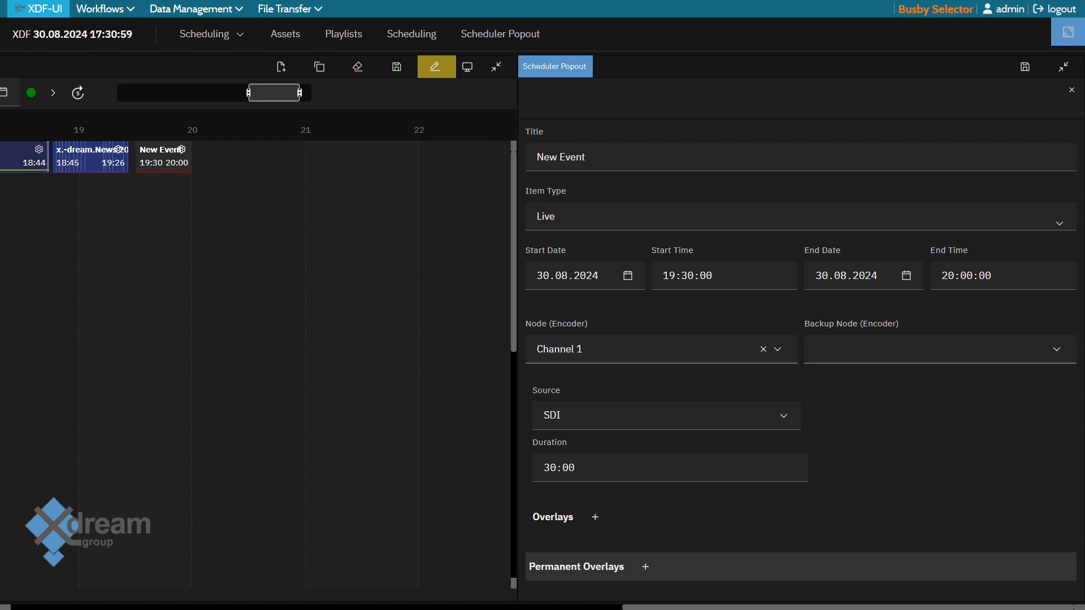
click(800, 216)
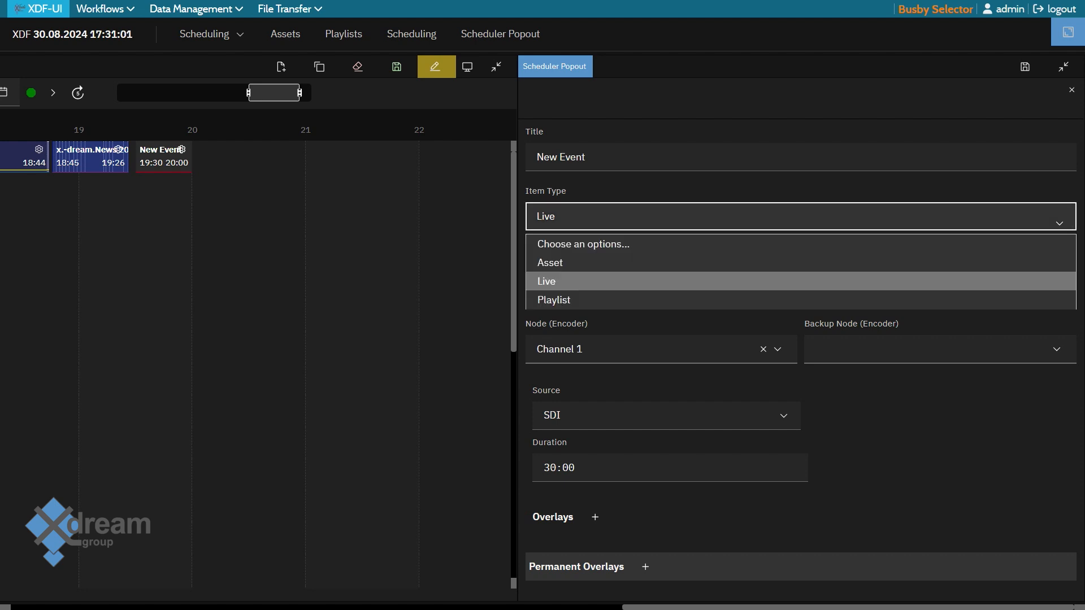
key(Return)
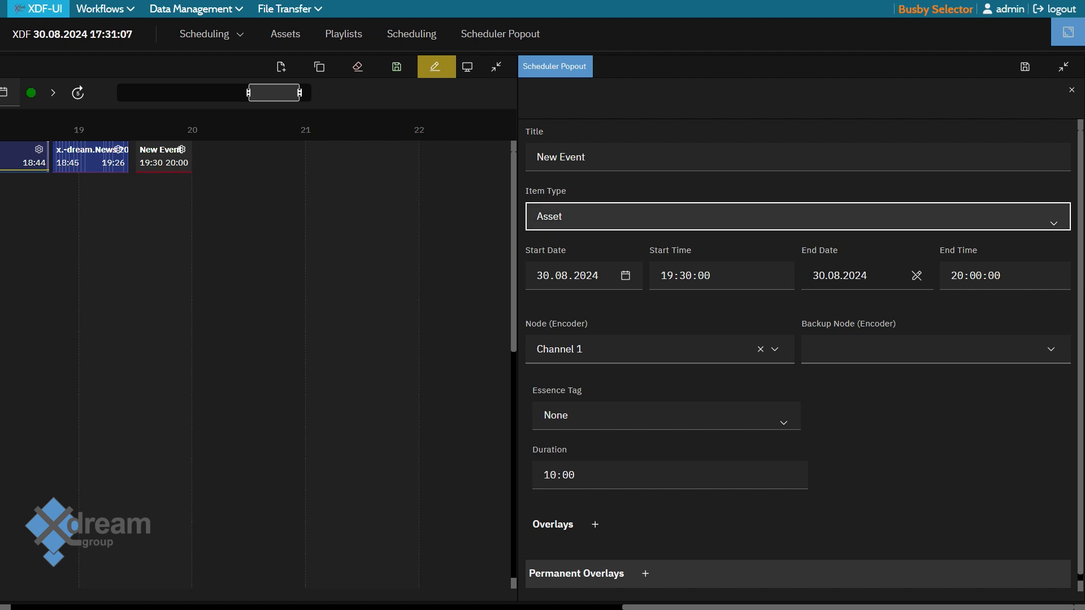
scroll(803, 354, down, 1)
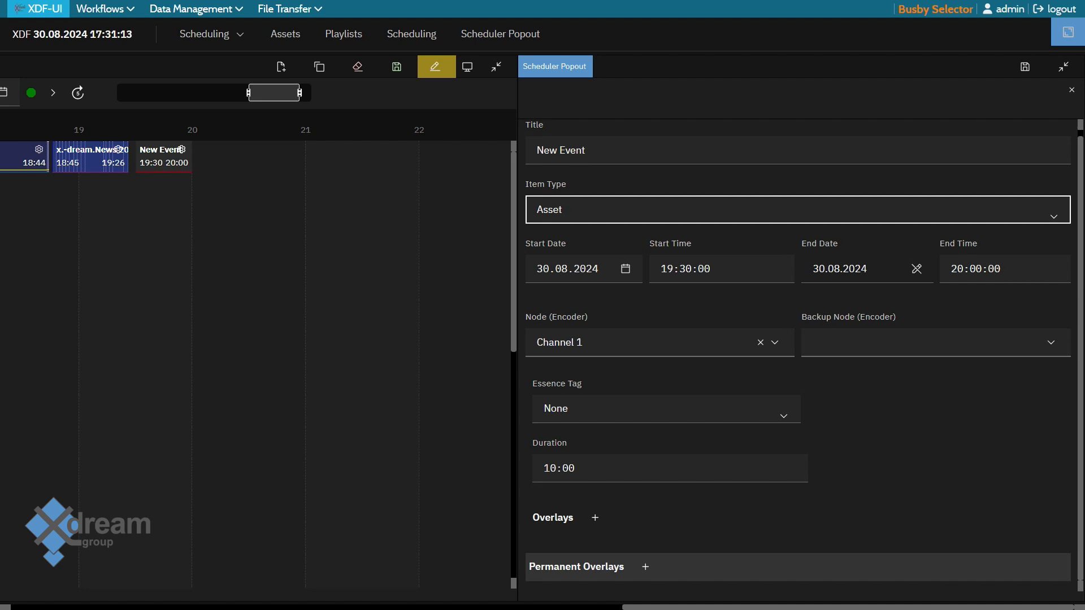
scroll(804, 354, up, 1)
scroll(804, 354, down, 1)
- Set the new event's item type to Playlist and apply the Holidays event template
click(701, 209)
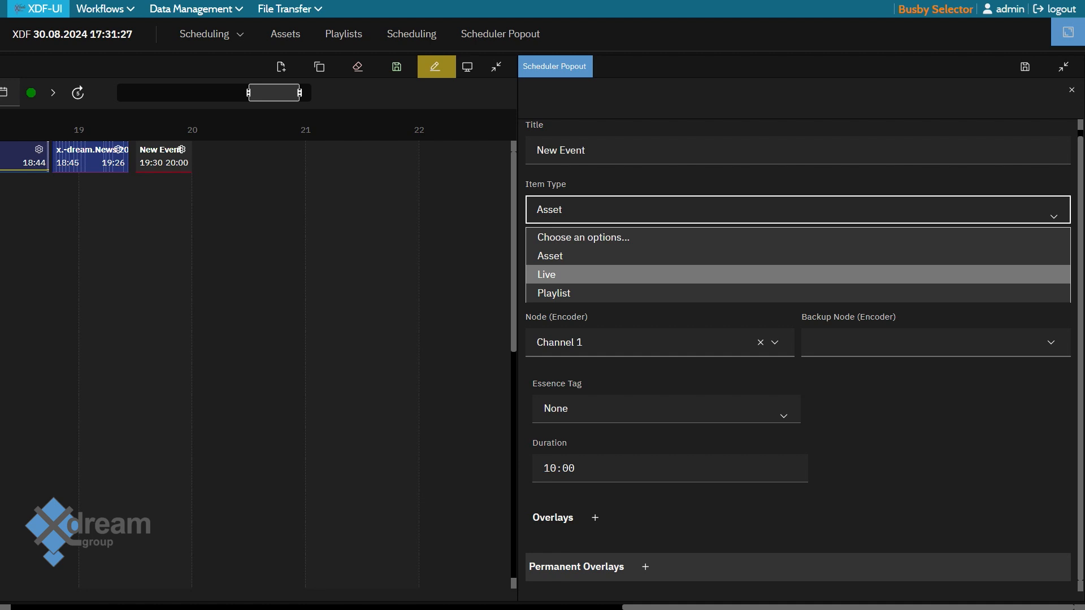
key(Down)
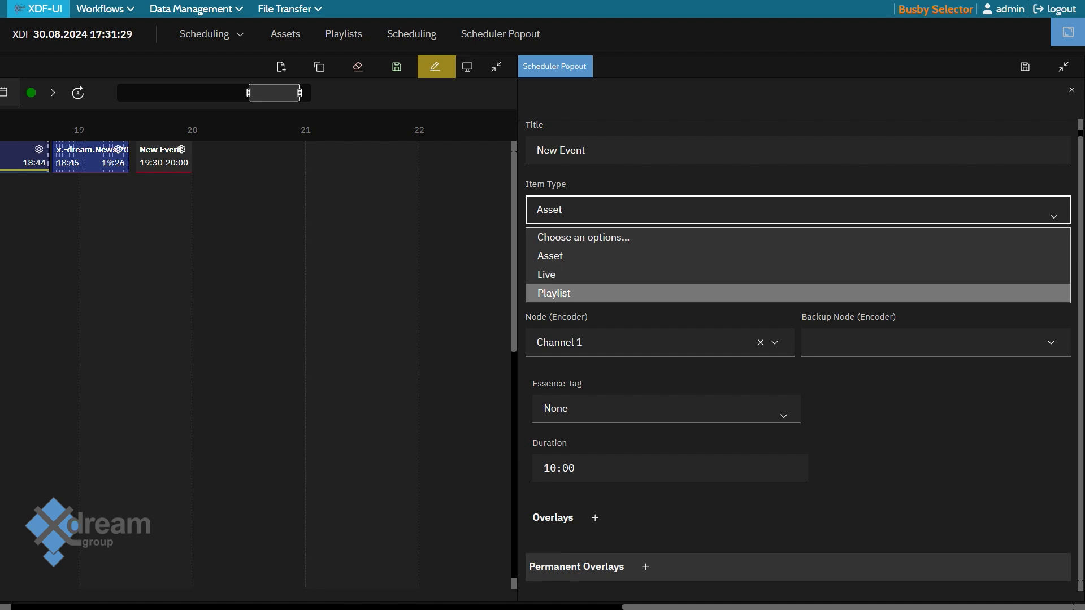
key(Return)
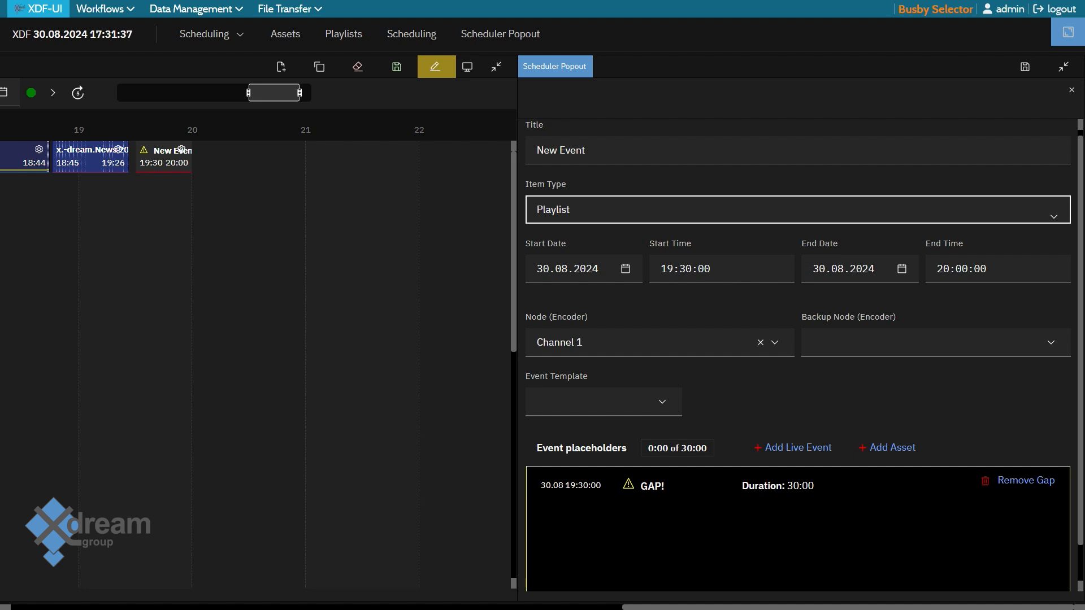
click(662, 401)
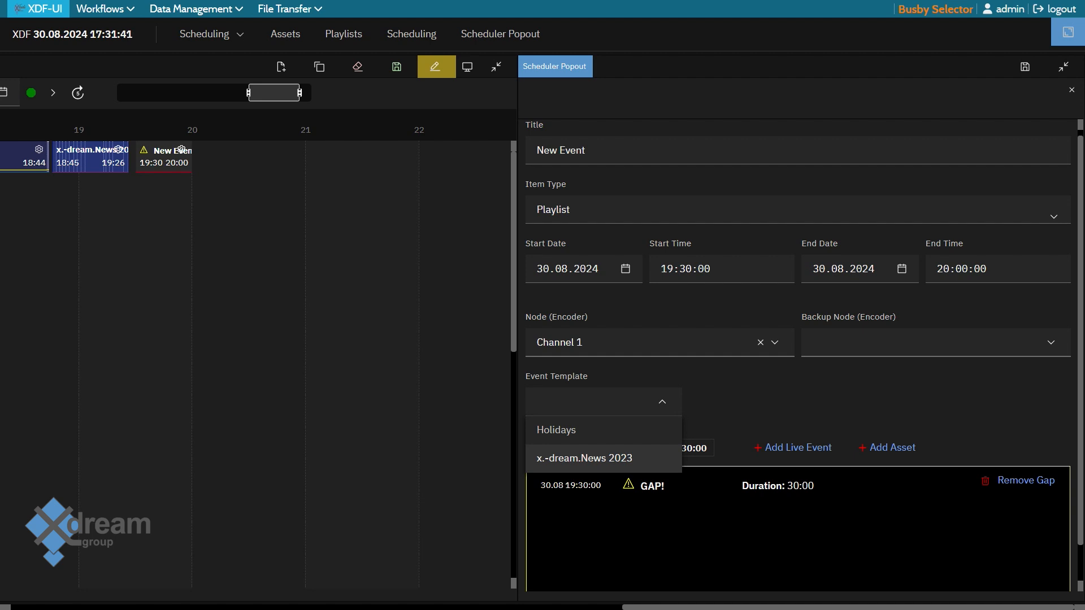
click(576, 430)
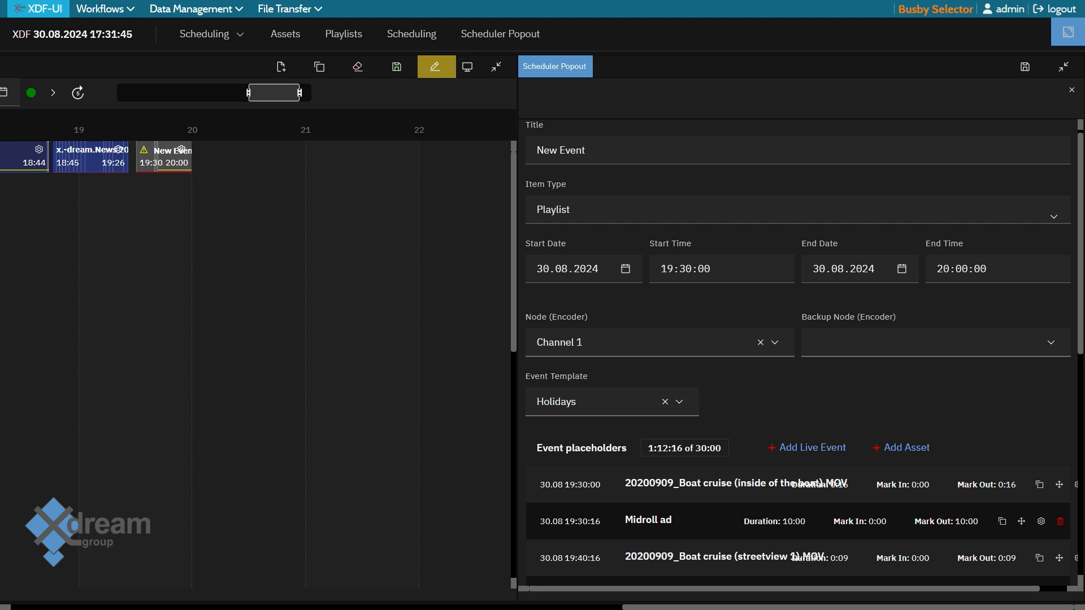
- Examine the new event's placeholder list from the first clip down to the gap and overlap indication at its end
scroll(797, 353, down, 1)
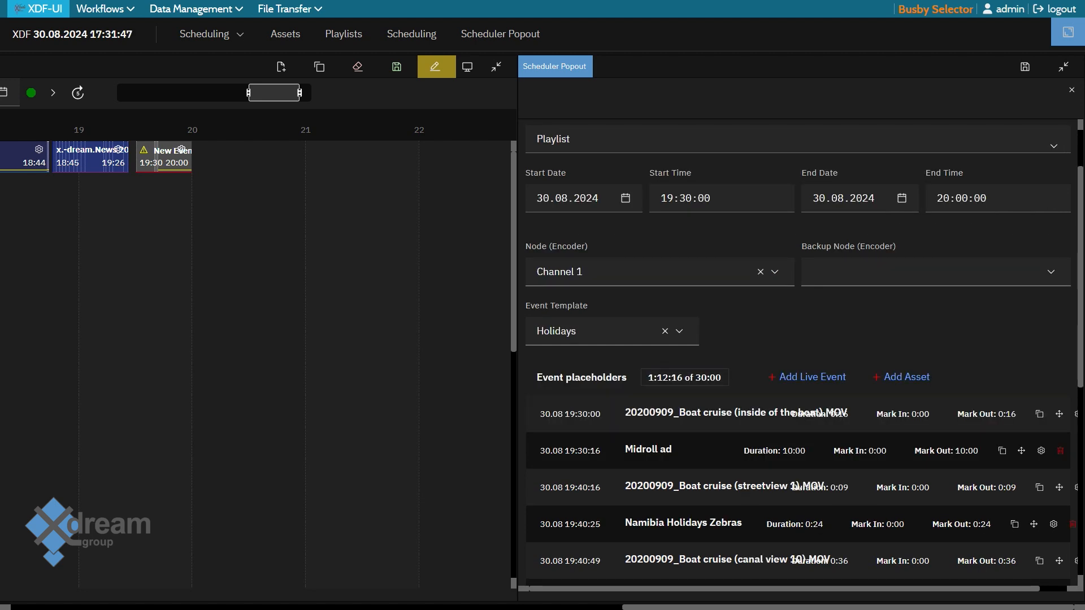
scroll(797, 354, up, 1)
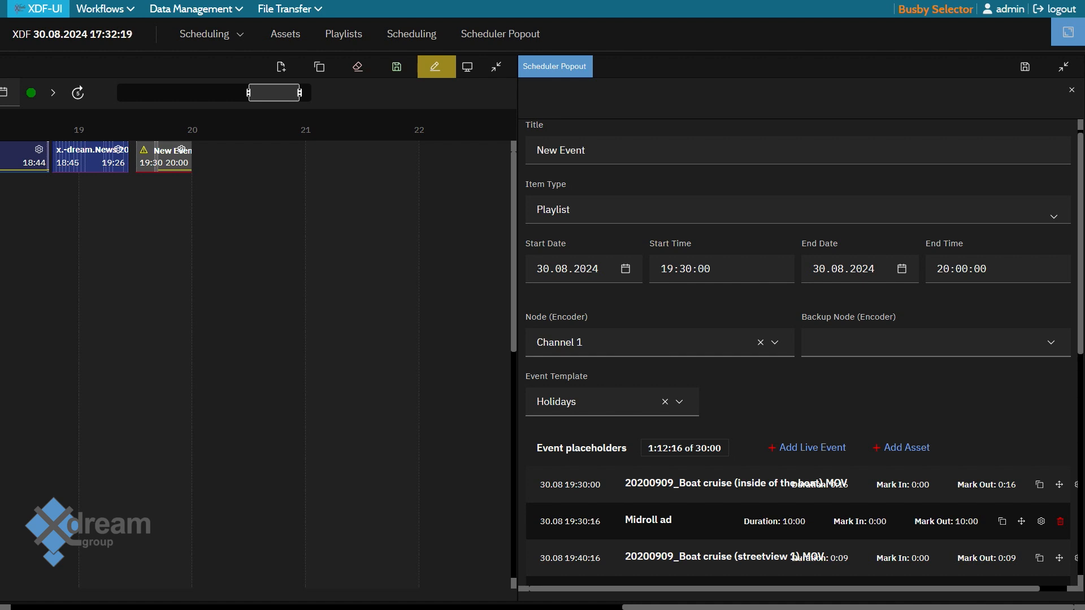
scroll(798, 350, down, 6)
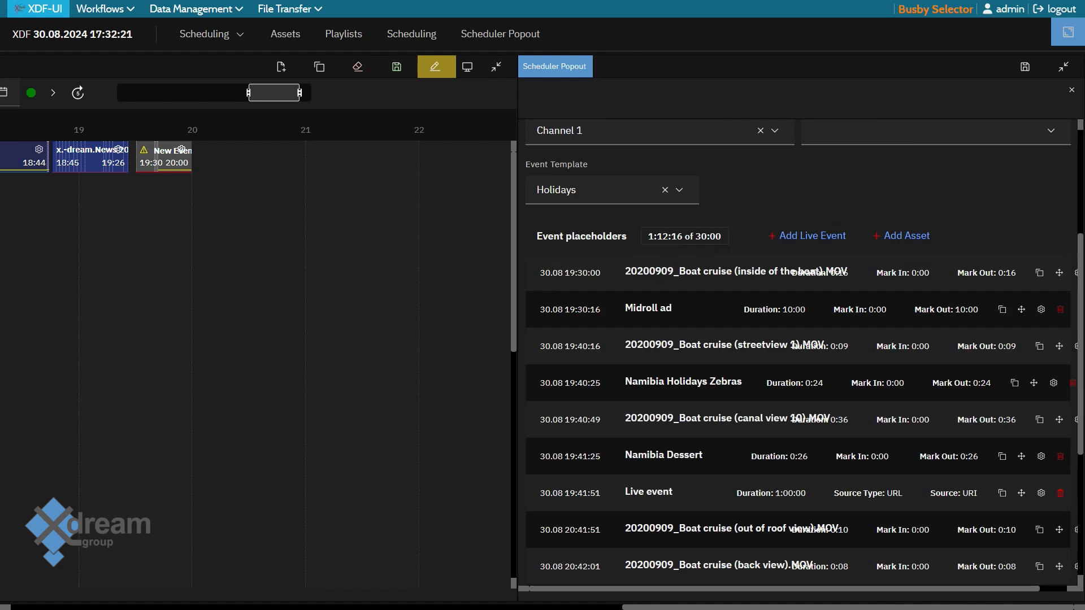
scroll(798, 351, down, 1)
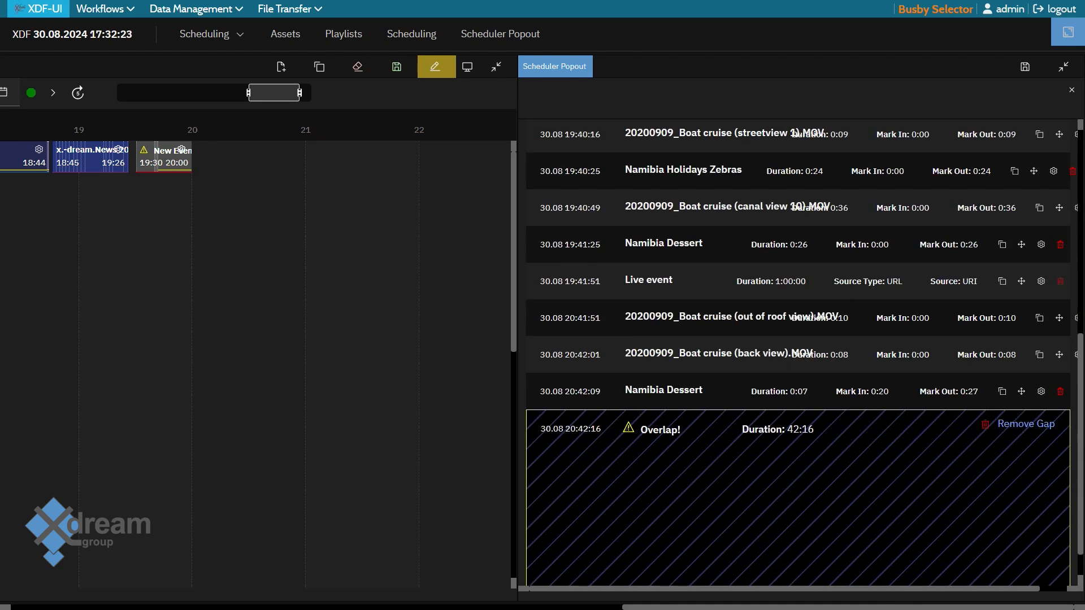
scroll(798, 350, up, 2)
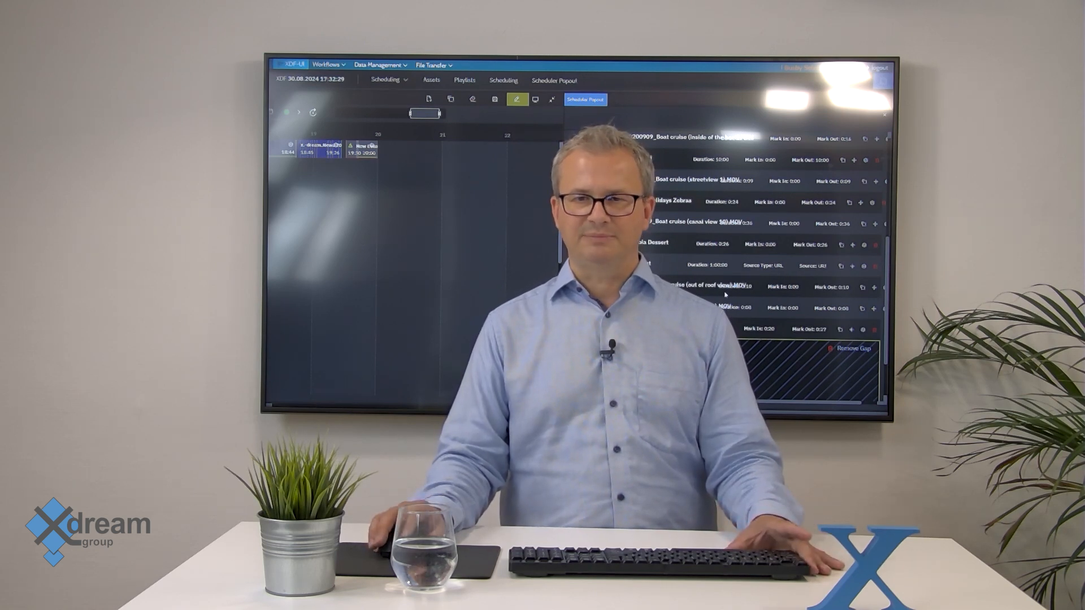
scroll(727, 296, down, 3)
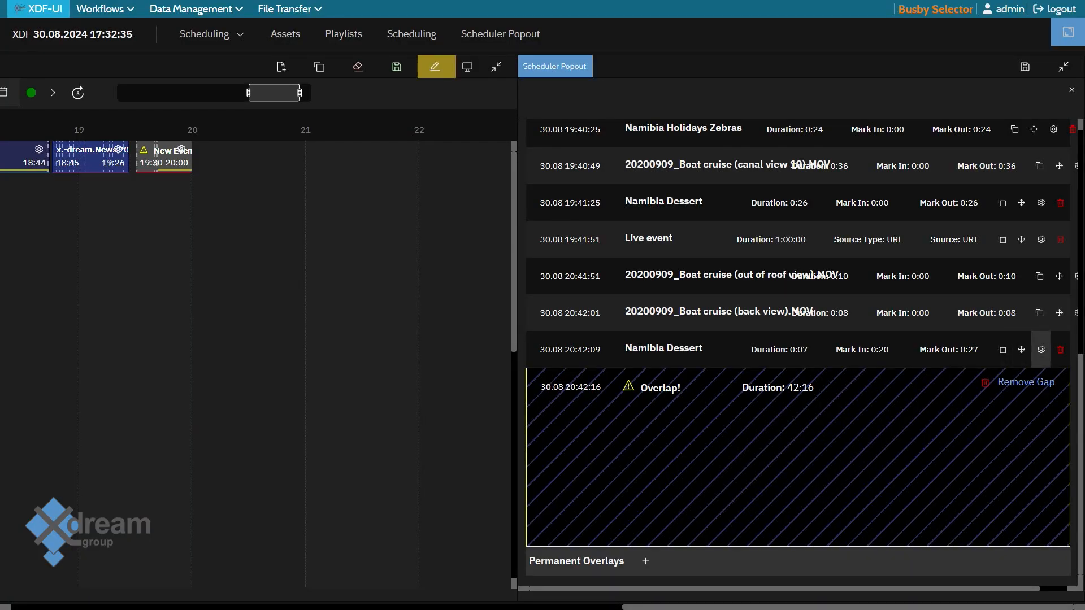
- Open the settings of the last Namibia Dessert clip and examine its segment, mark-in and mark-out, preview and overlay options
click(1041, 349)
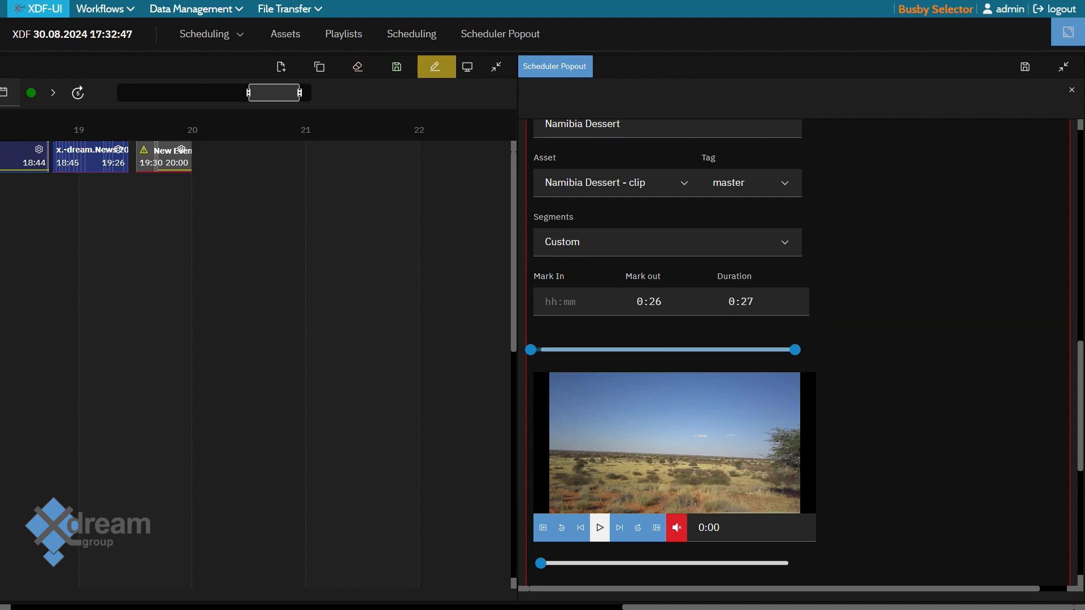
click(578, 301)
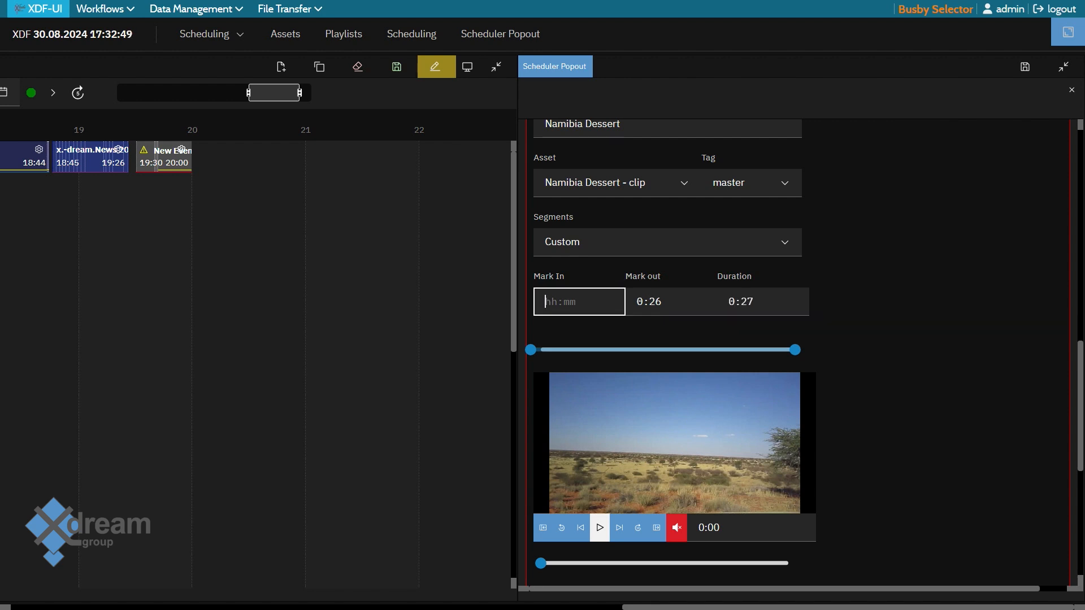
scroll(791, 339, down, 3)
scroll(791, 339, down, 3)
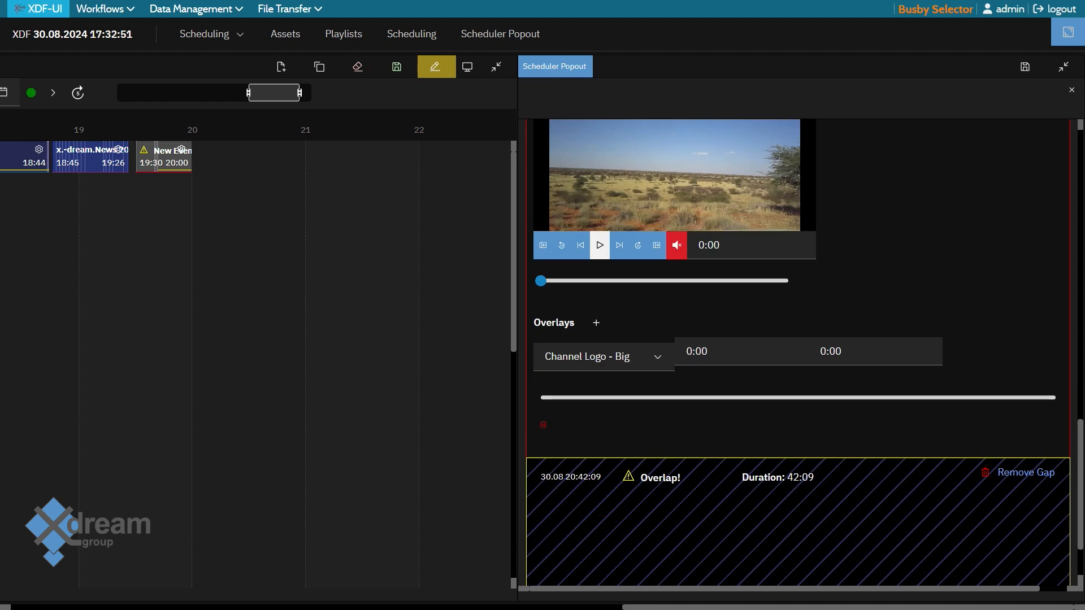
scroll(790, 339, up, 6)
scroll(791, 339, up, 7)
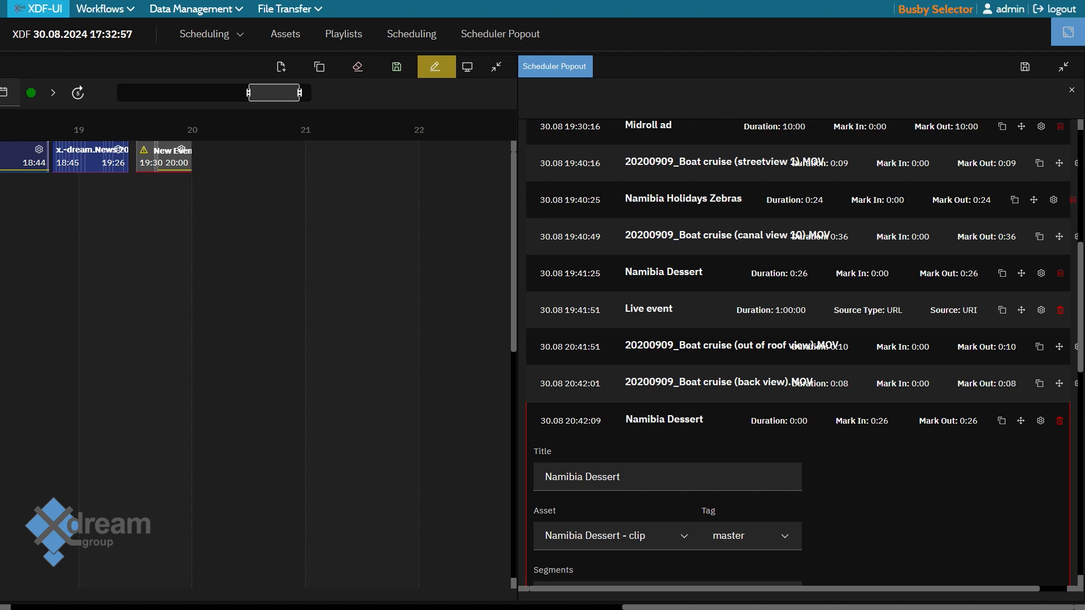
- Set the mark-in of the last Namibia Dessert clip in the new event to 0:07
scroll(796, 339, up, 4)
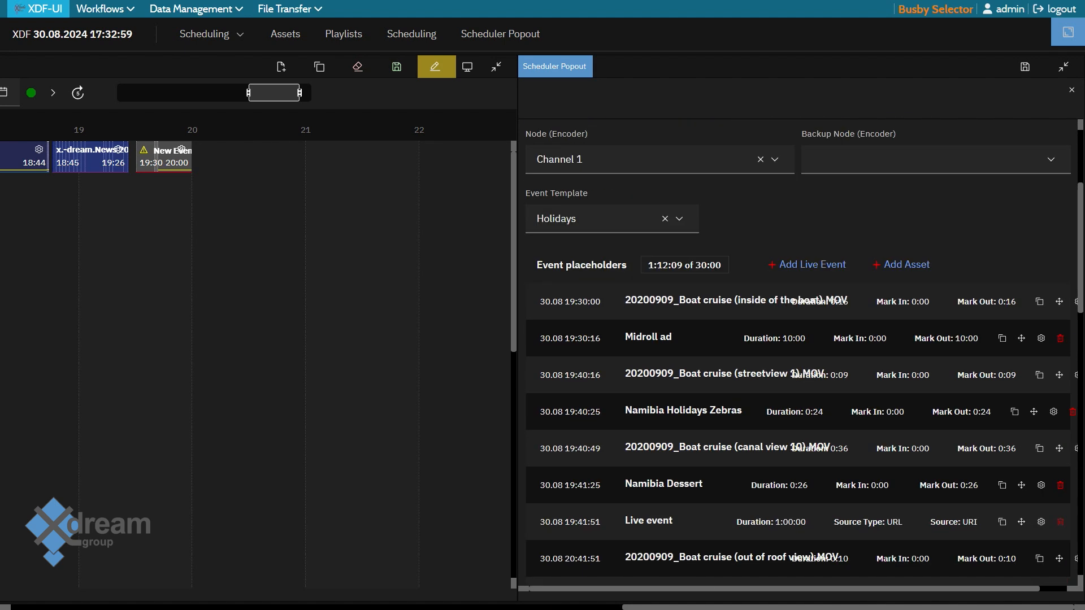
scroll(796, 339, down, 12)
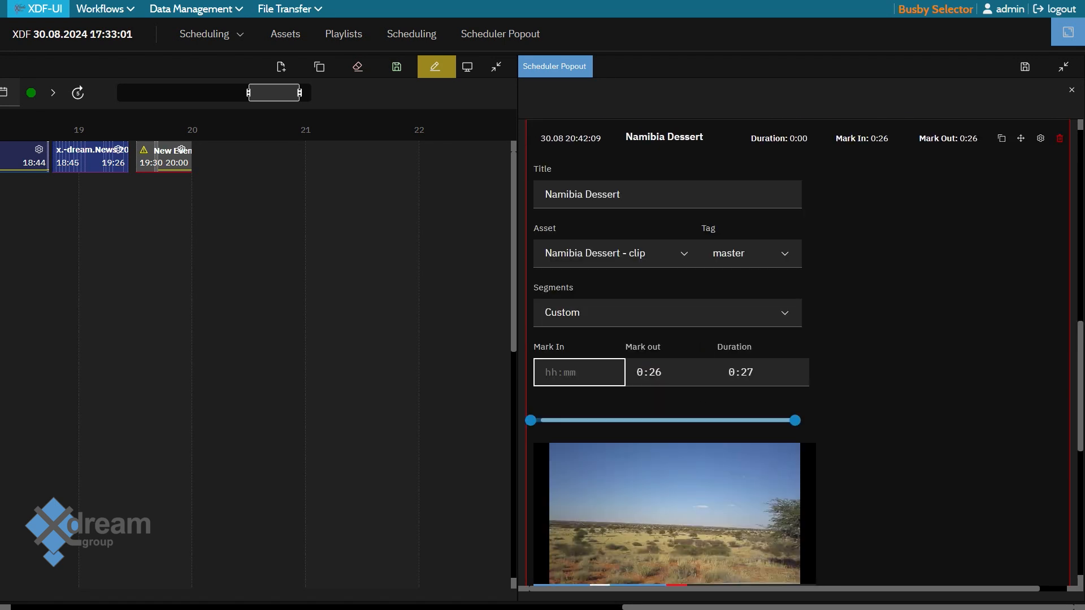
scroll(797, 339, down, 1)
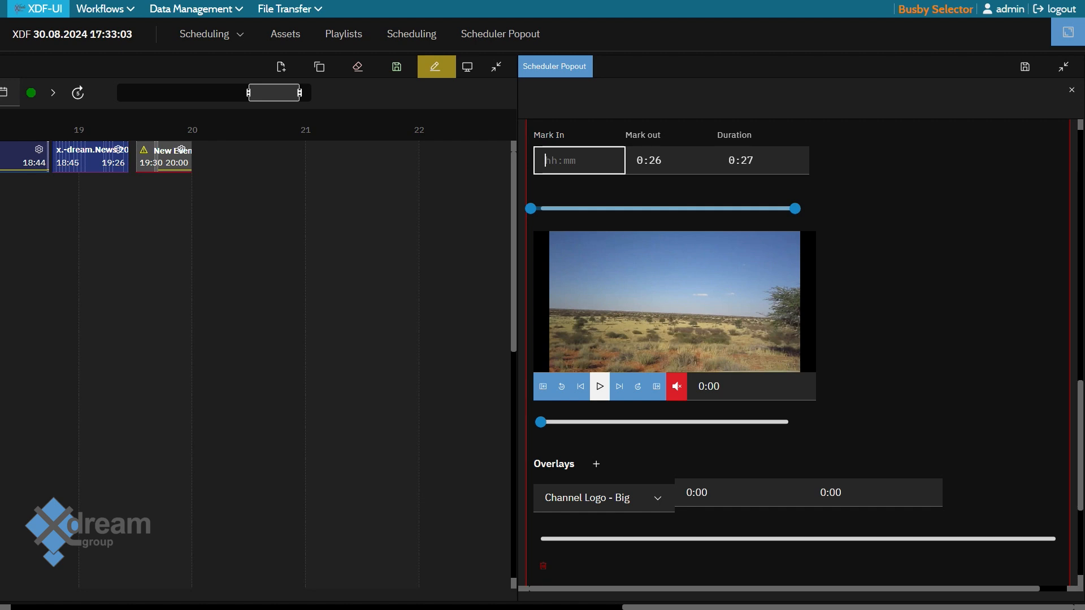
scroll(797, 339, up, 1)
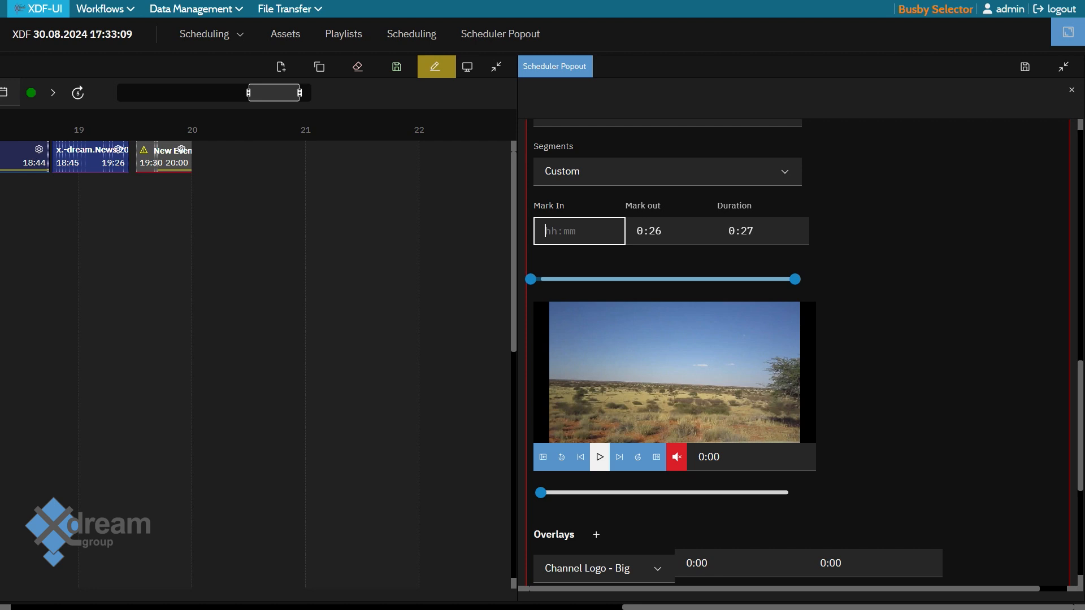
drag(531, 279, 609, 279)
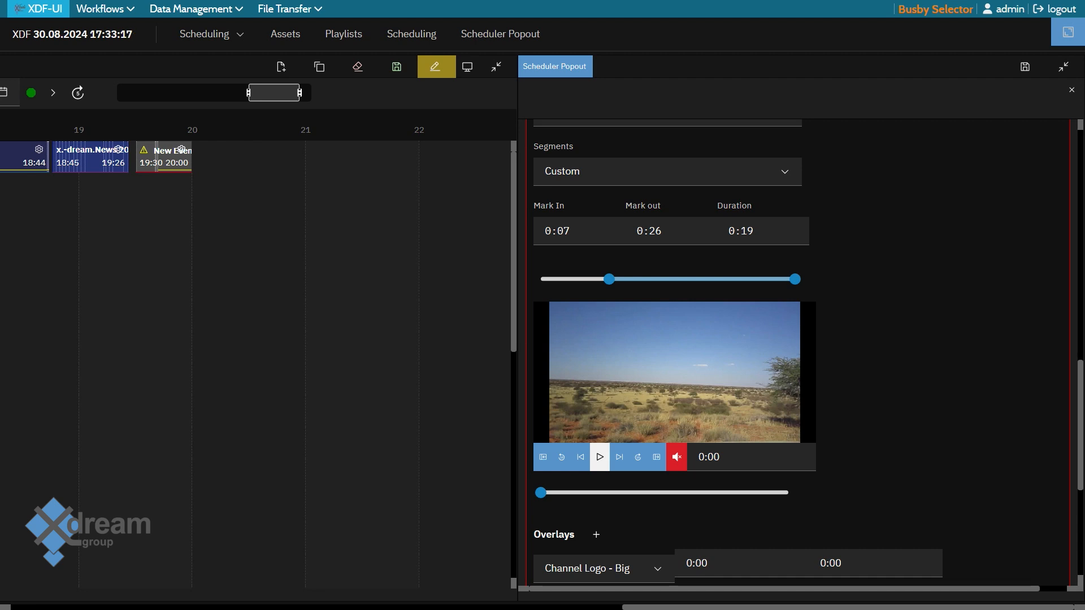
- Check the clip's overlays and the overlap indication at the end of the placeholder list, and save the new event
scroll(791, 350, down, 1)
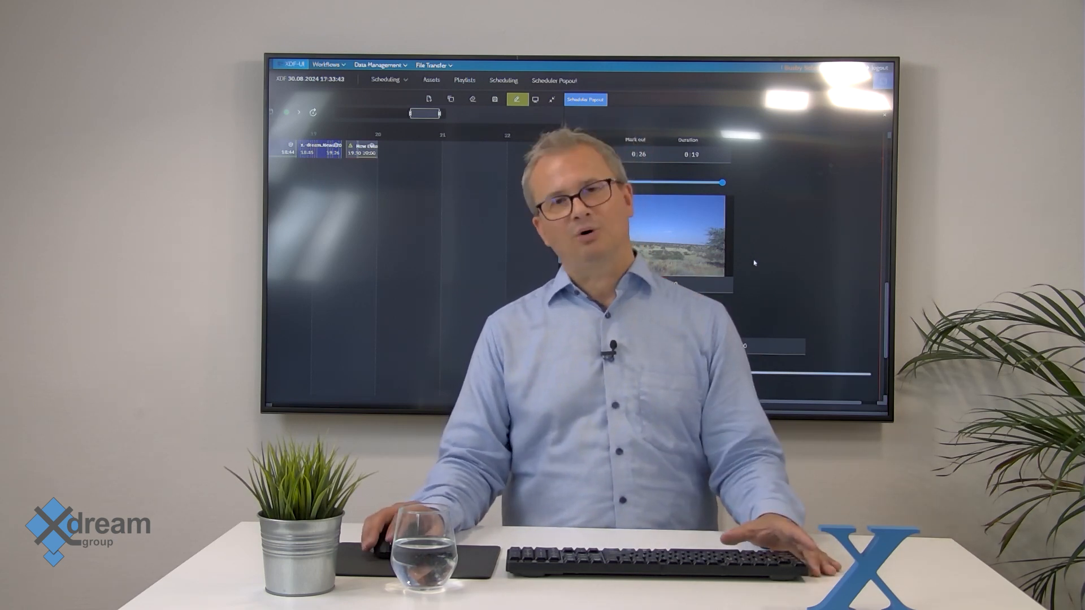
scroll(754, 260, down, 2)
scroll(754, 263, down, 2)
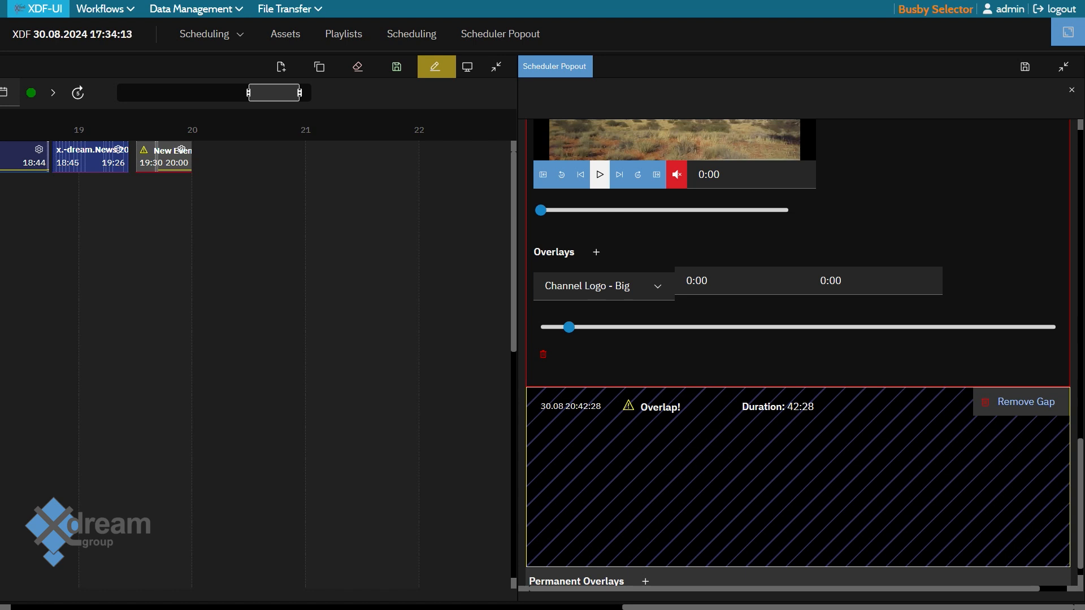
scroll(1017, 401, down, 1)
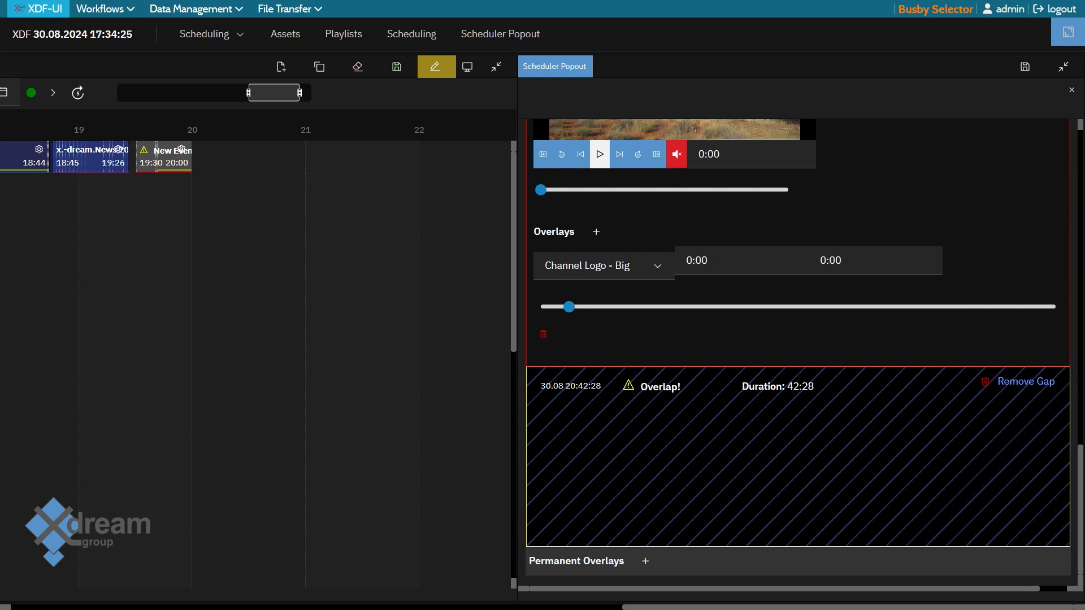
scroll(798, 350, up, 10)
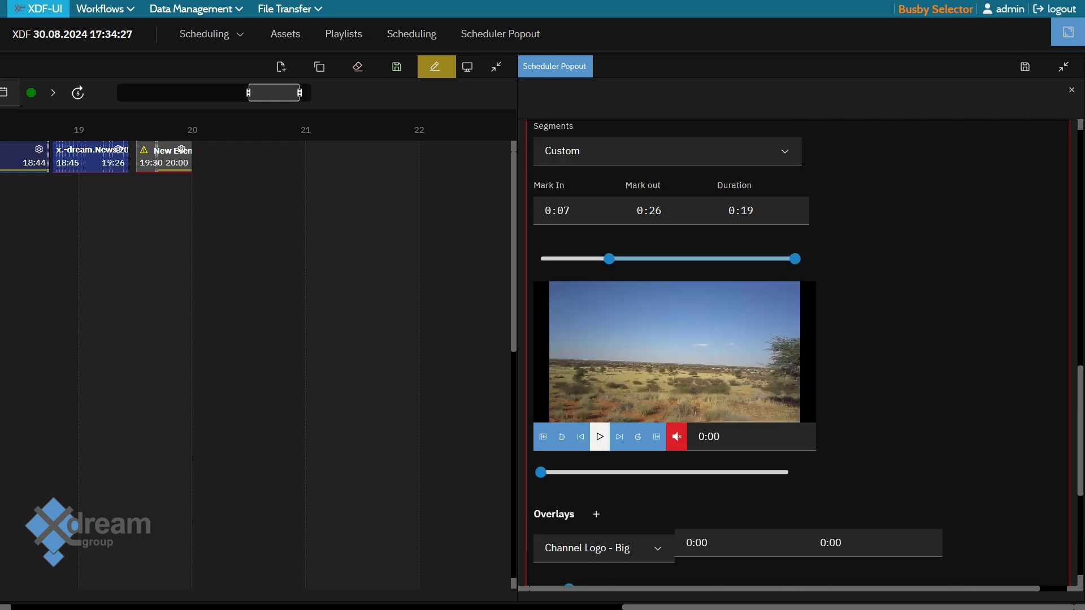
scroll(798, 350, up, 10)
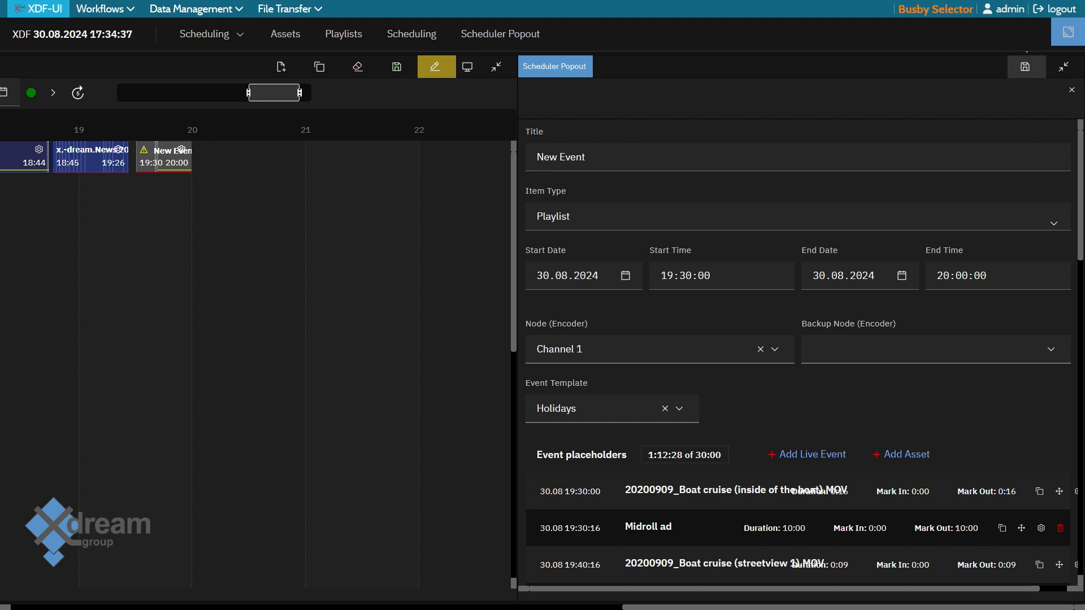
click(1024, 66)
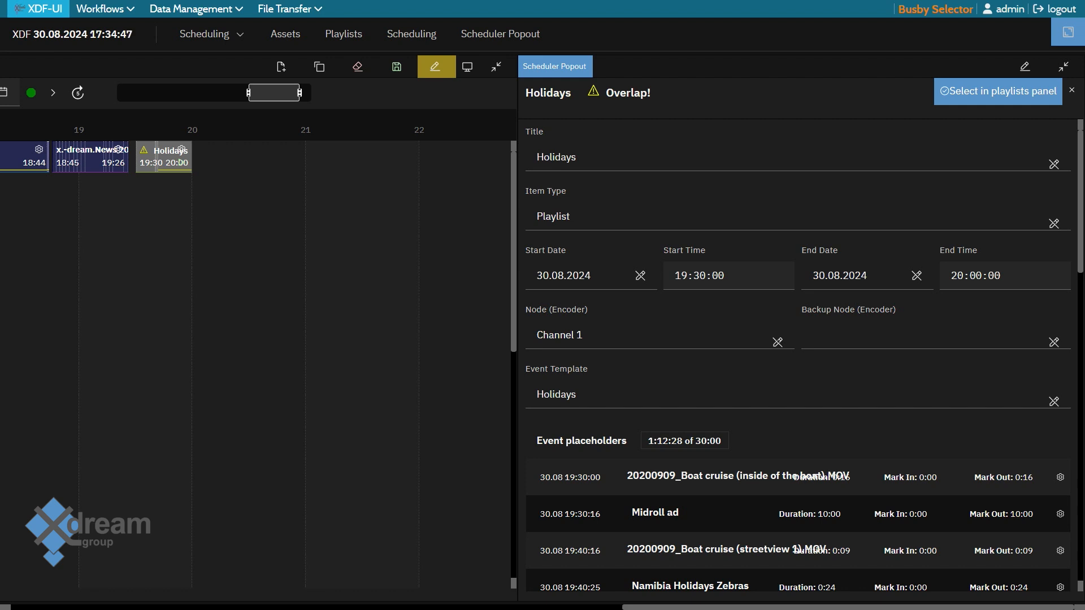
- Save the Channel 1 schedule and set its submission range to Next 6 Hours
scroll(542, 327, left, 7)
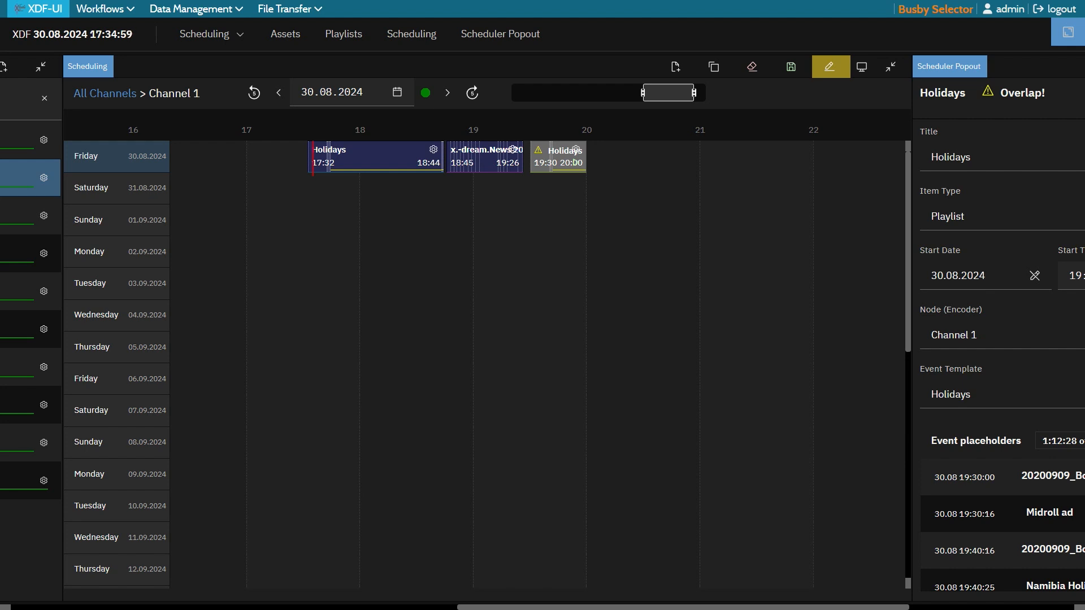
click(791, 66)
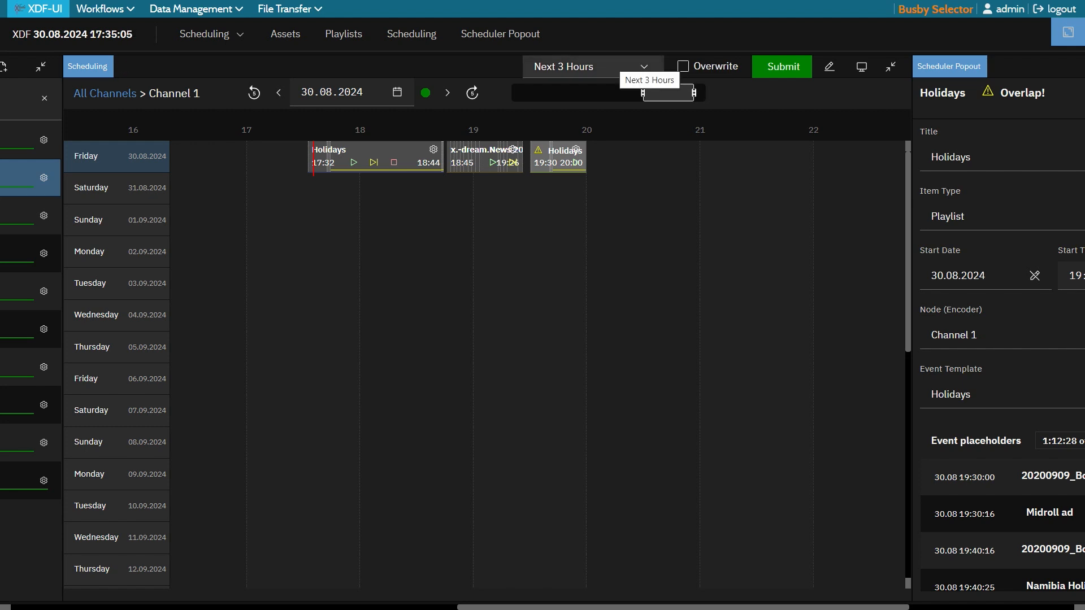
click(643, 67)
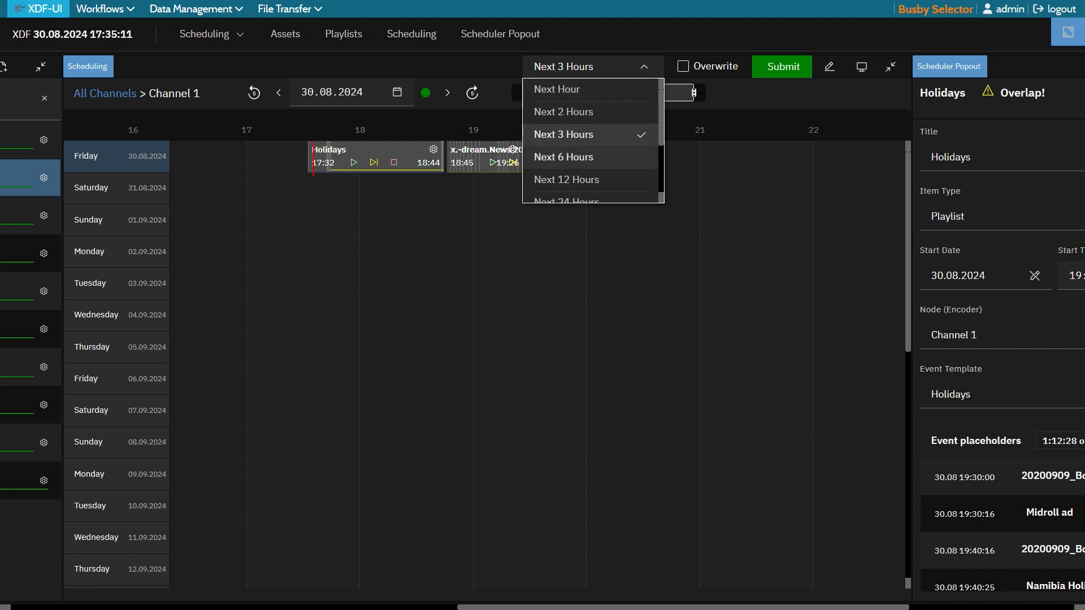
scroll(565, 154, down, 2)
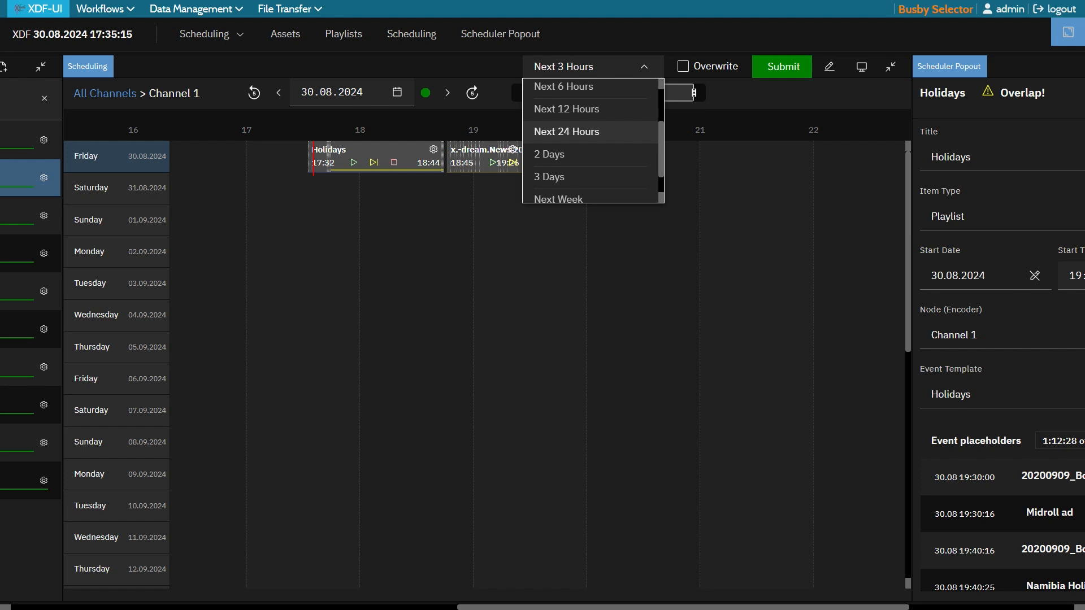
scroll(565, 146, up, 2)
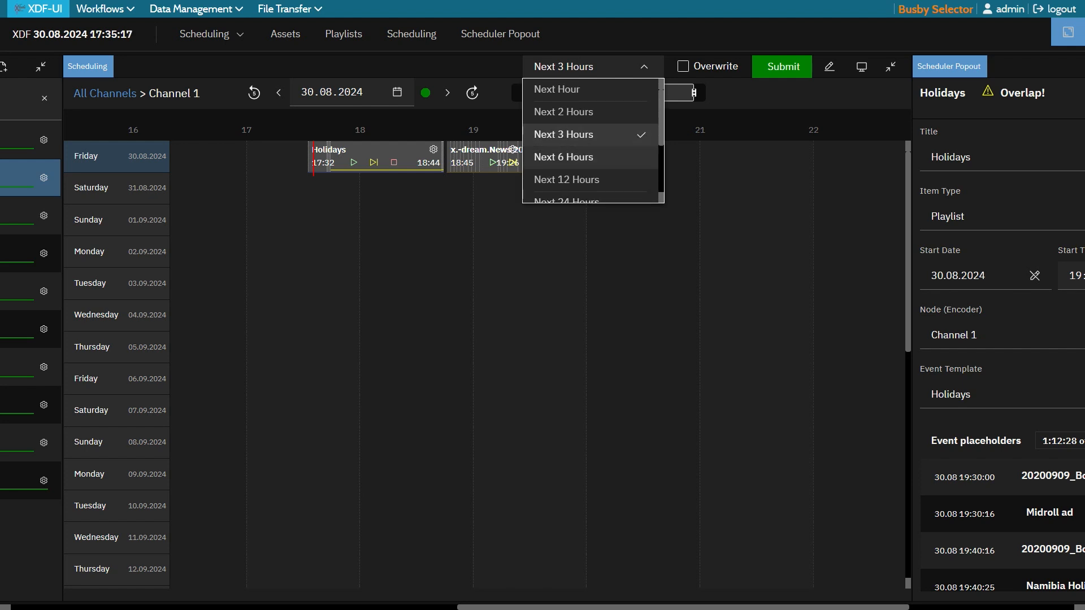
click(563, 157)
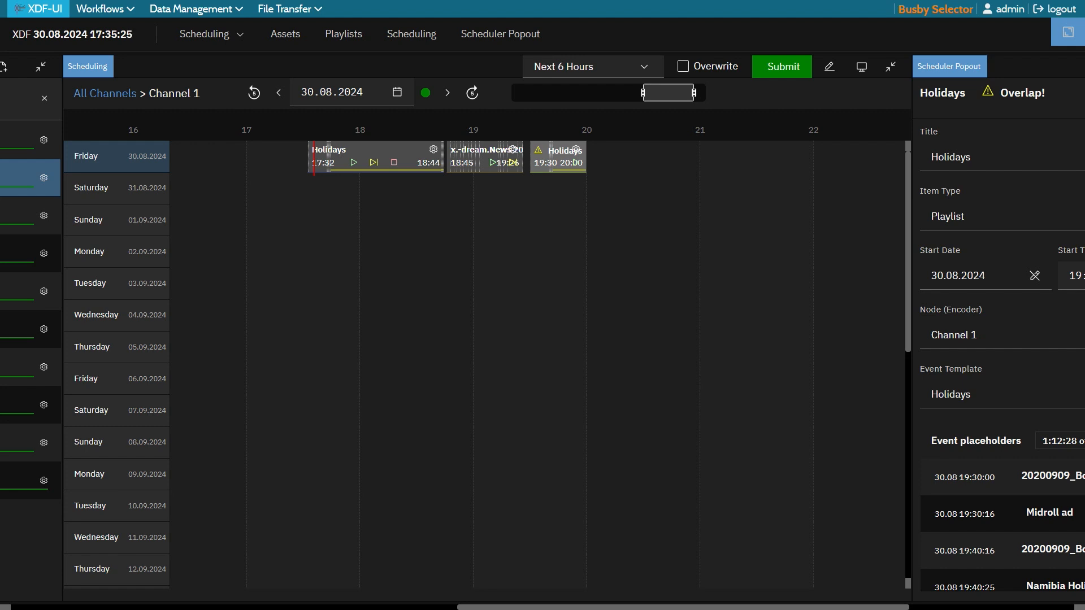
- Submit the Channel 1 schedule for the selected range with Overwrite left off
click(683, 67)
click(683, 66)
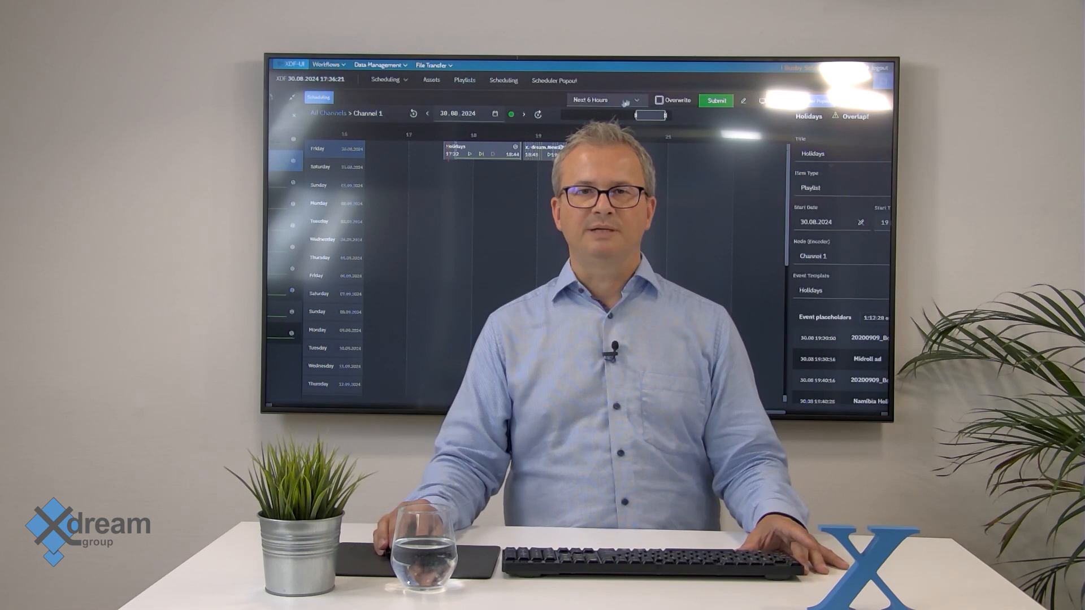
scroll(620, 130, down, 1)
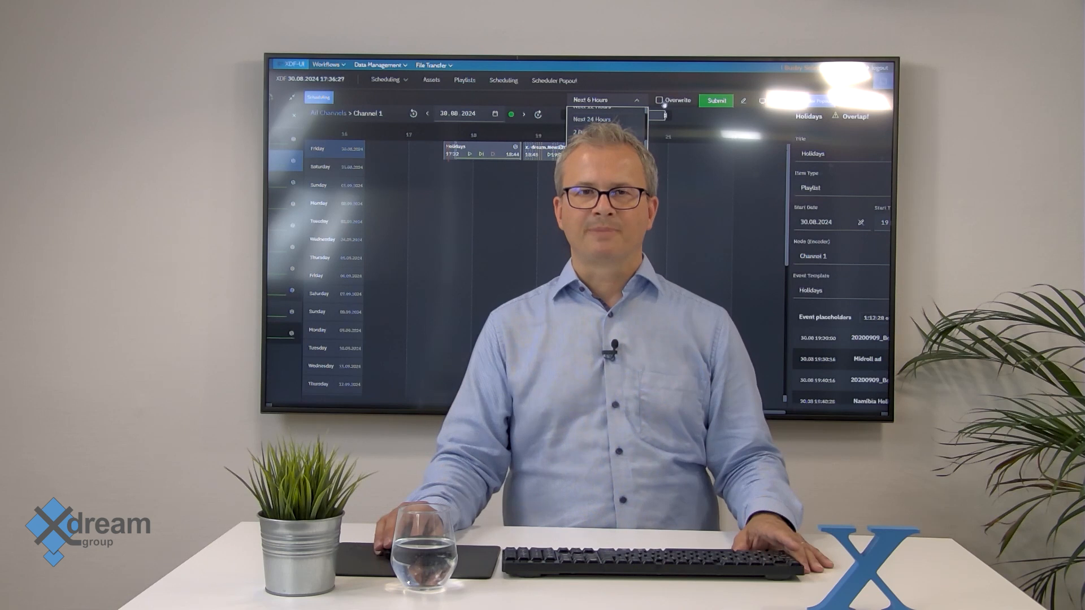
click(716, 104)
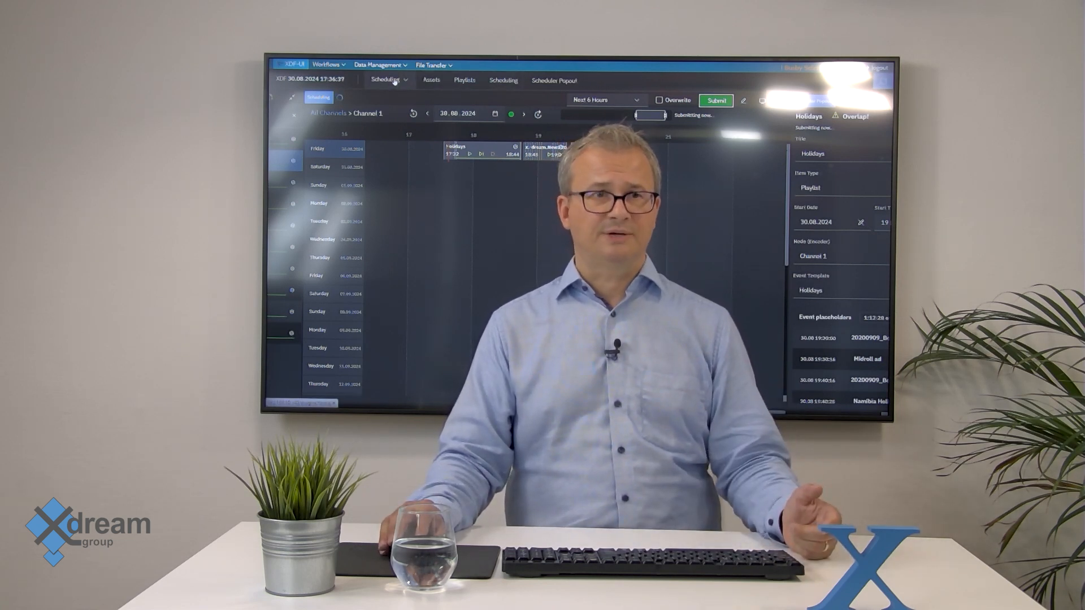
- Inspect the PublishShowBoard workflow board for the submitted schedule and return to the Channel 1 scheduling timeline
click(332, 64)
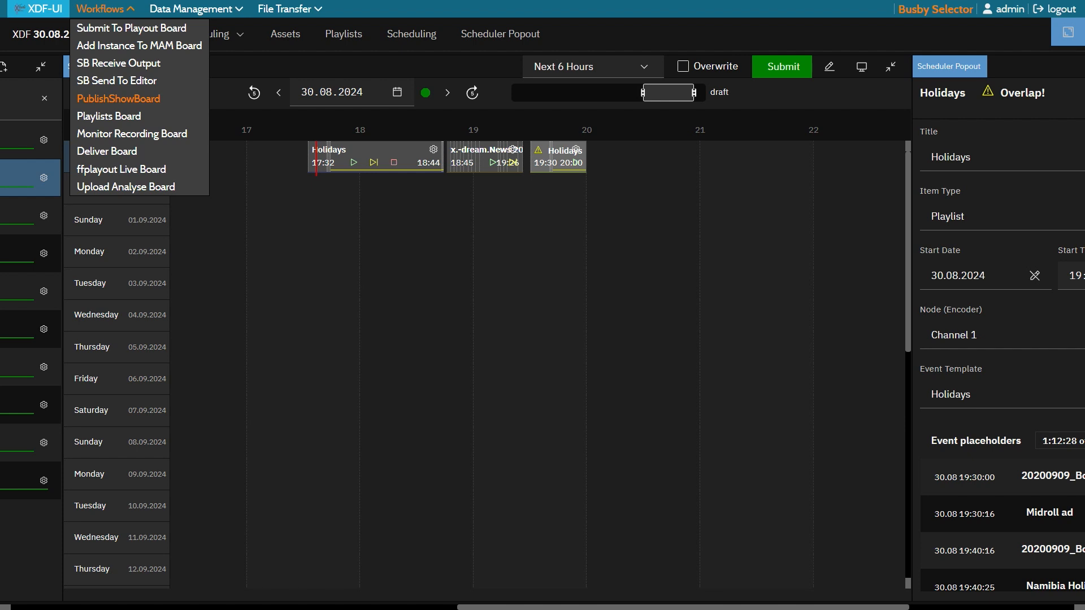
click(118, 98)
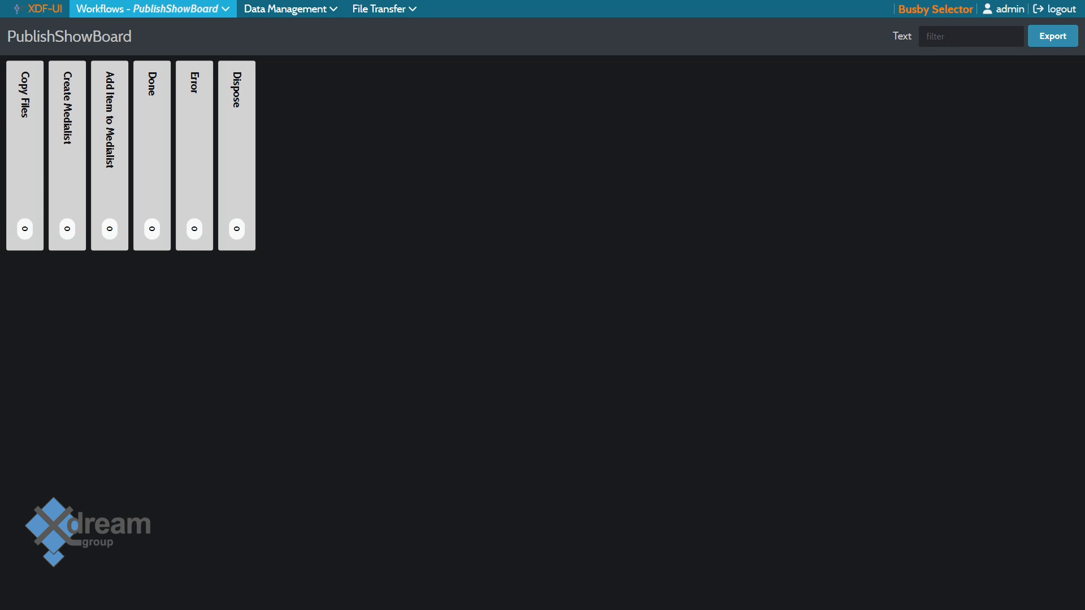
click(45, 8)
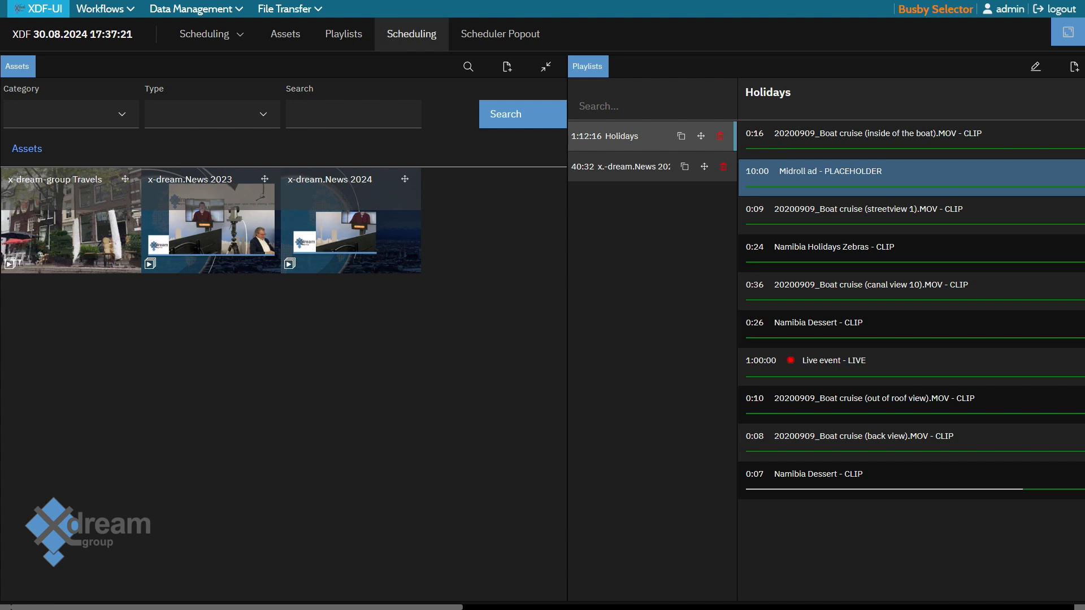
click(412, 34)
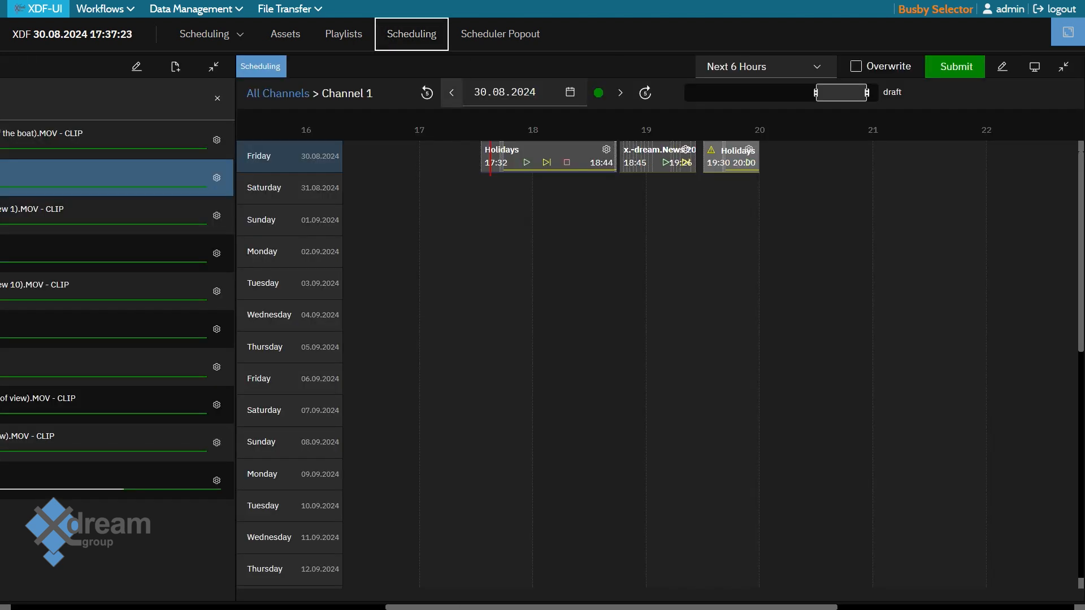